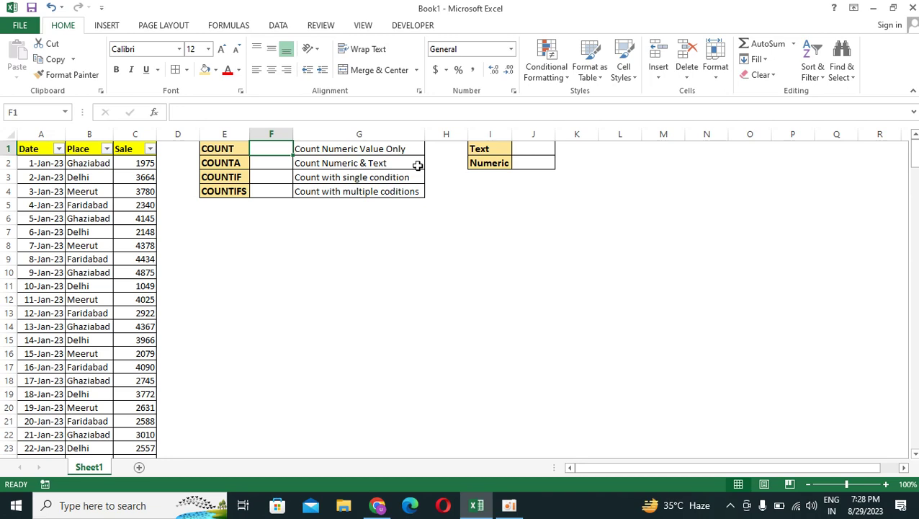
pyautogui.click(521, 149)
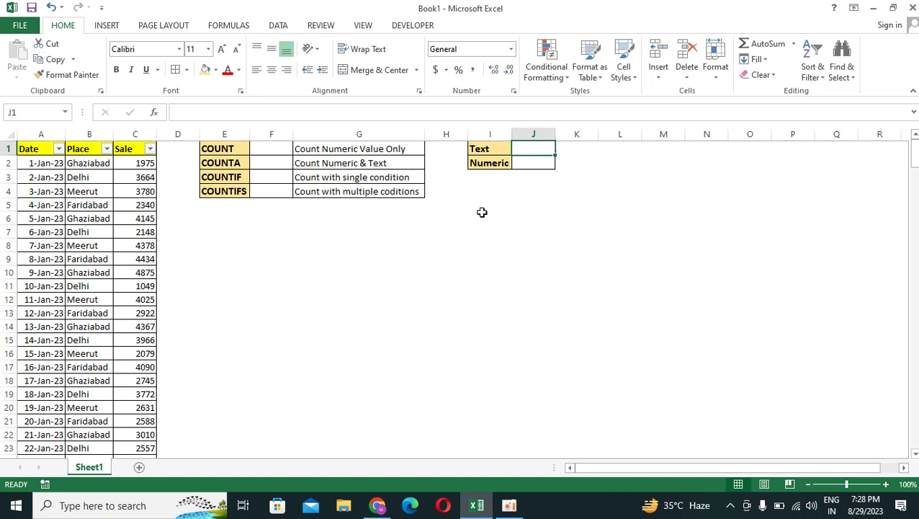
pyautogui.press('Down')
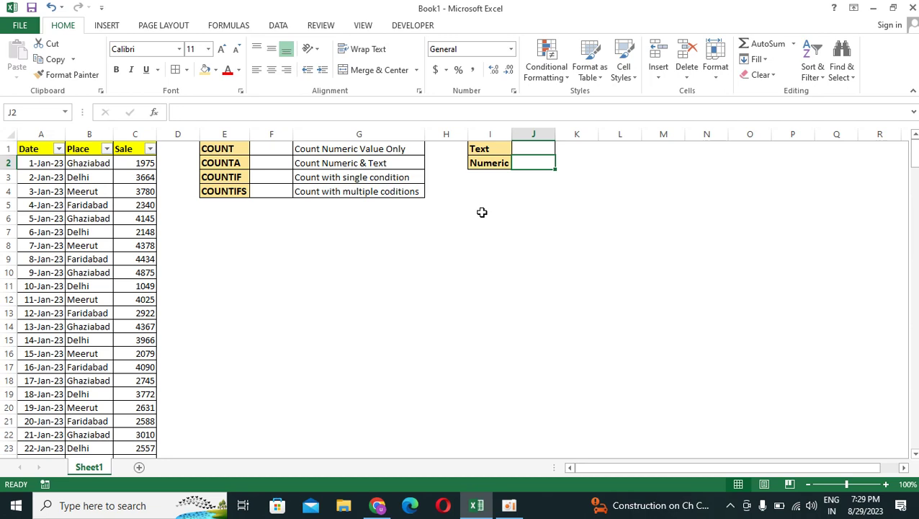
pyautogui.press('Left')
pyautogui.press('Left')
pyautogui.press('Left')
pyautogui.press('Left')
pyautogui.press('Left')
pyautogui.press('Up')
pyautogui.press('Right')
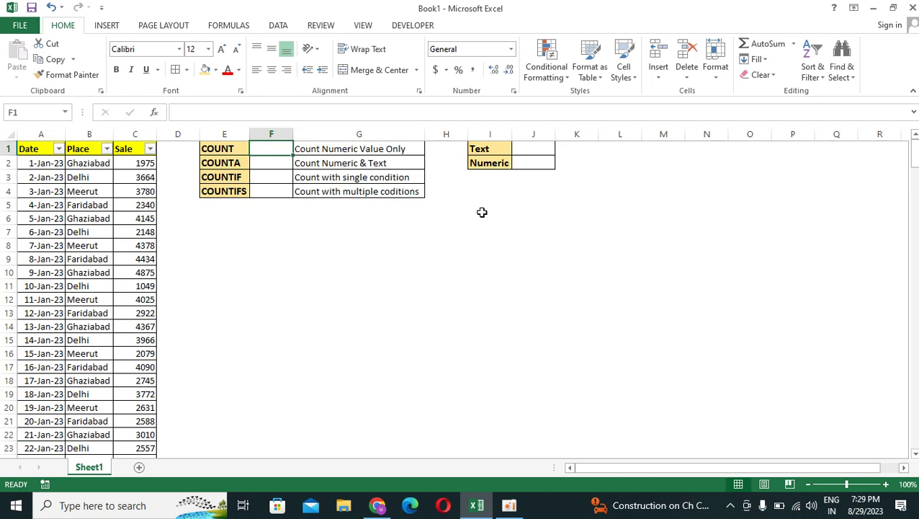
pyautogui.press('Right')
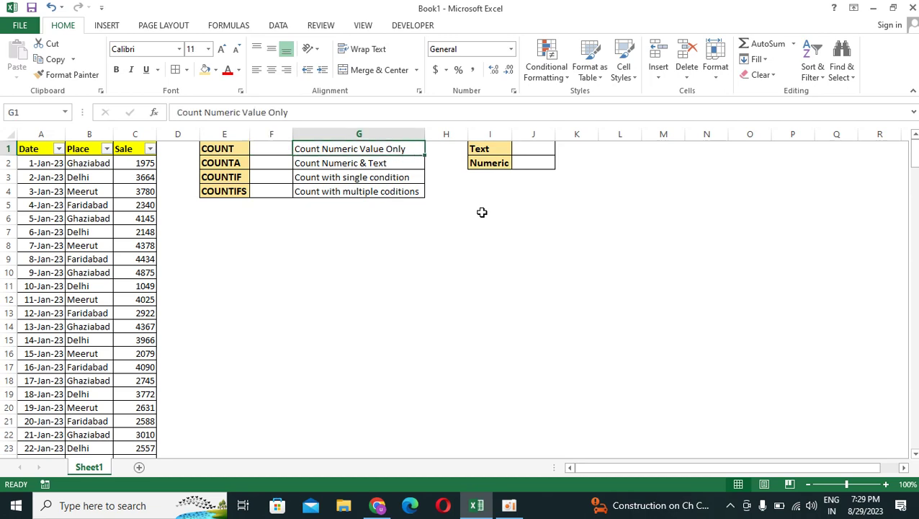
pyautogui.press('Left')
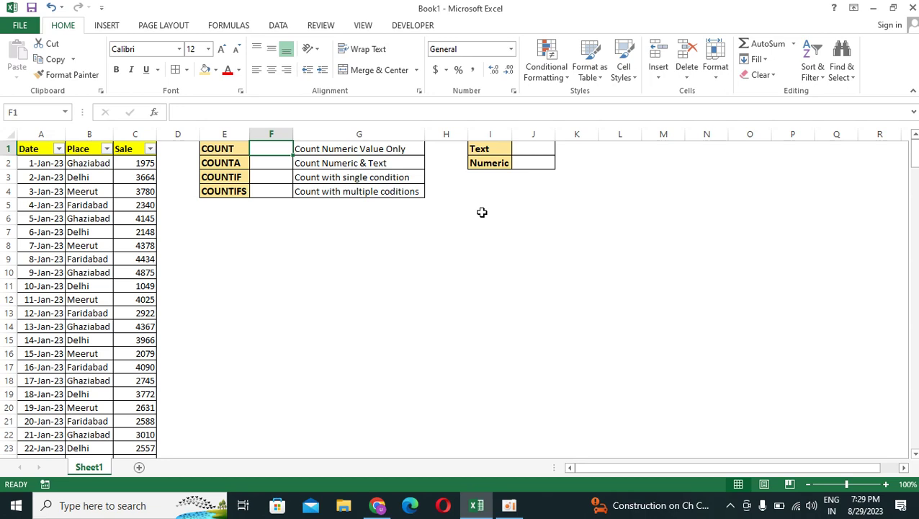
pyautogui.write('=')
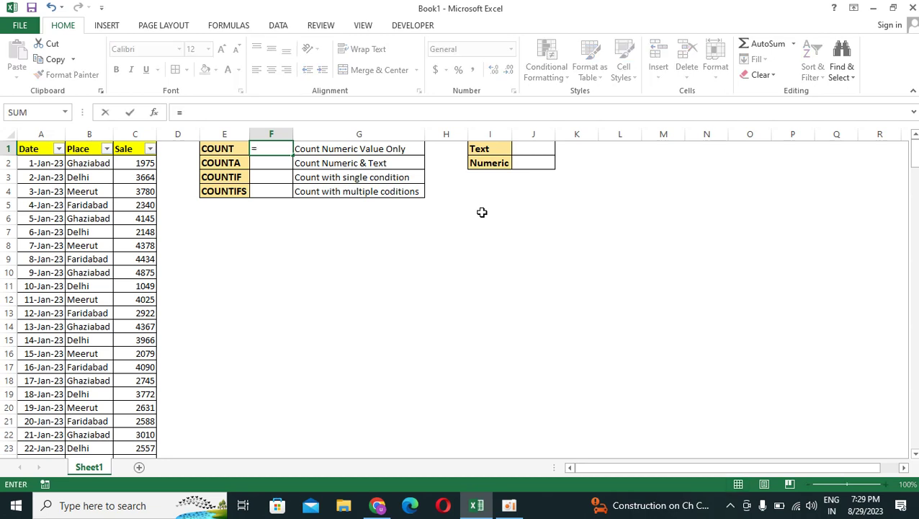
pyautogui.press('Escape')
pyautogui.write('+')
pyautogui.press('Escape')
# Enter a COUNT formula in F1 over the Place values, range B2:B244
pyautogui.write('=count')
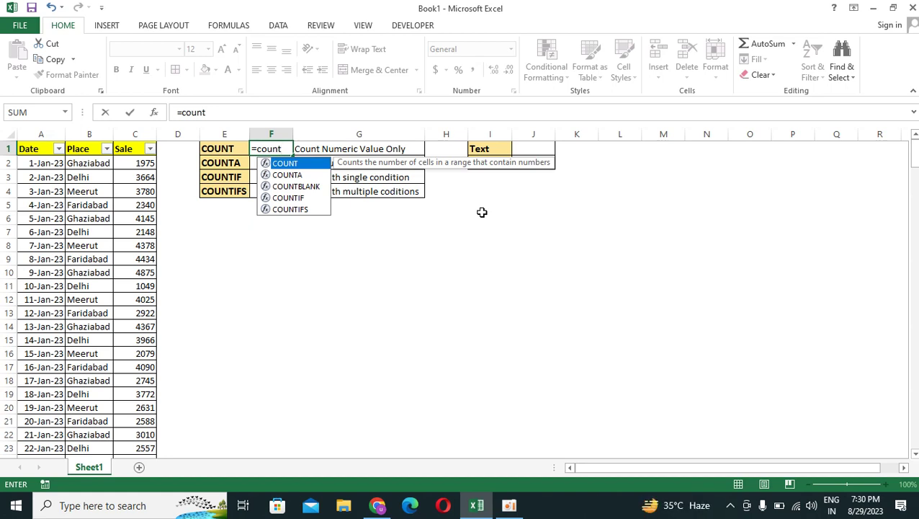
pyautogui.press('Tab')
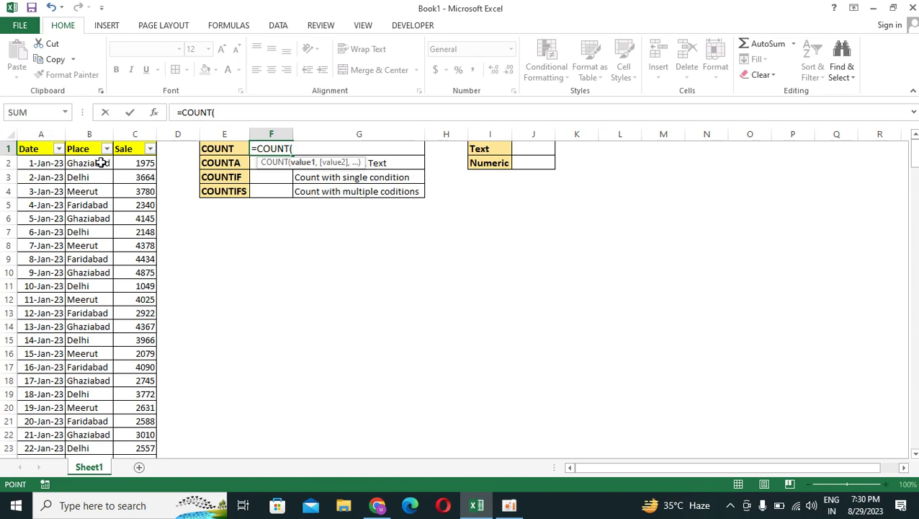
pyautogui.click(101, 162)
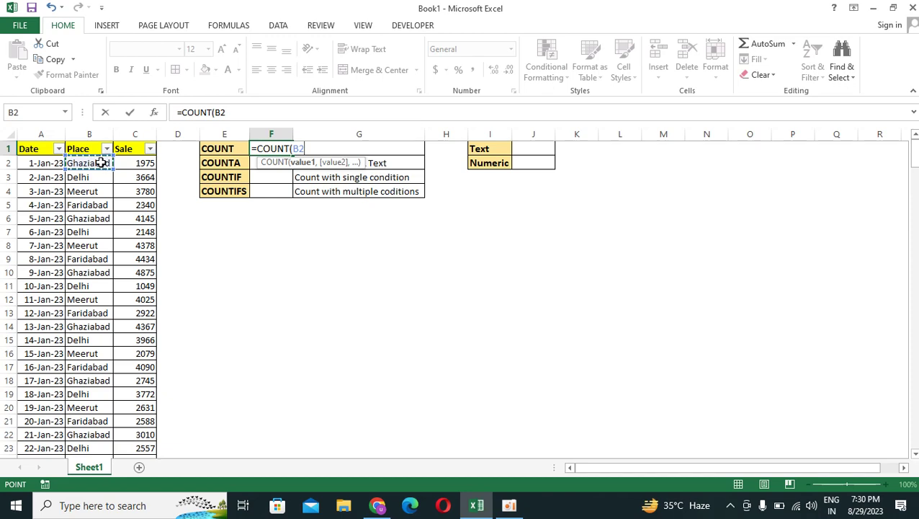
pyautogui.hotkey('ctrl', 'shift', 'Down')
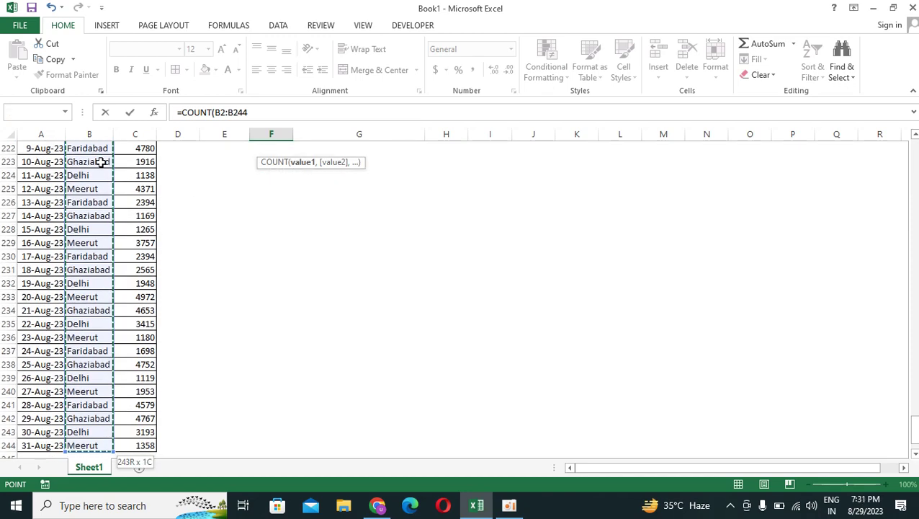
pyautogui.press('Return')
pyautogui.press('Up')
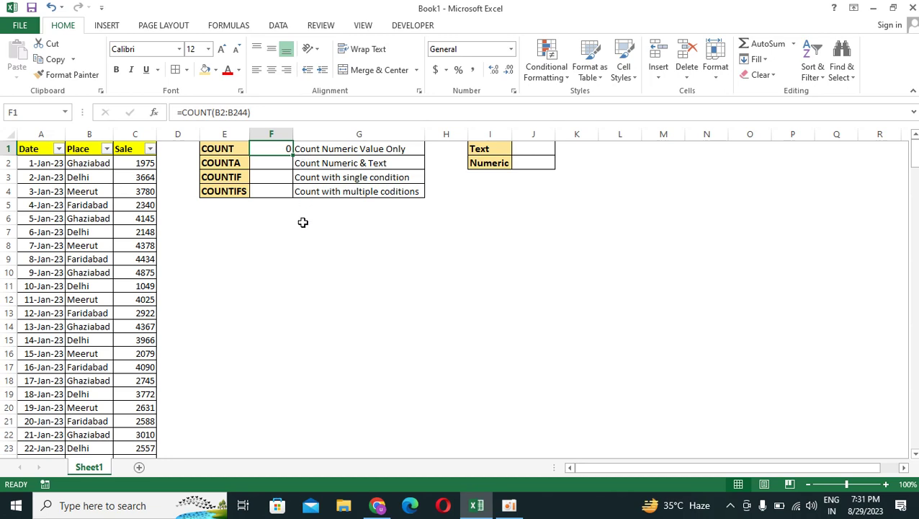
# Replace the formula in F1 with a COUNT of the Sale values, range C2:C244
pyautogui.write('=count')
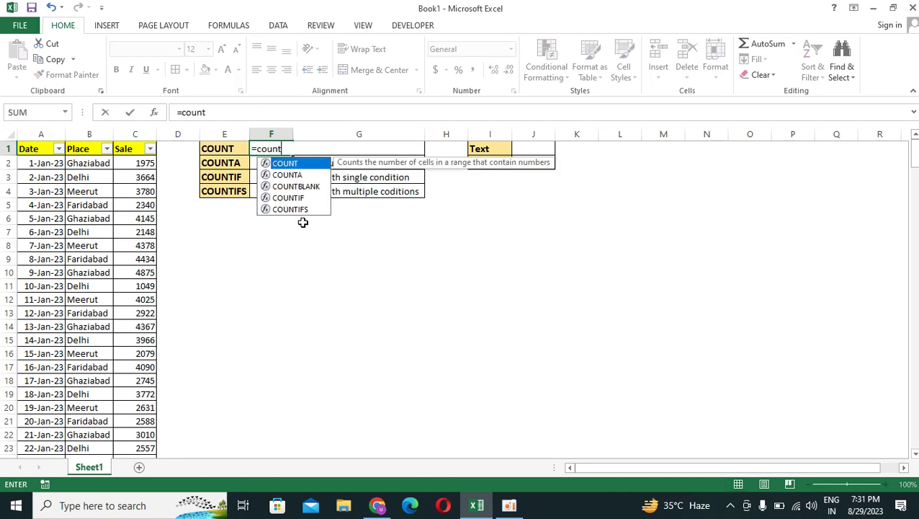
pyautogui.press('Tab')
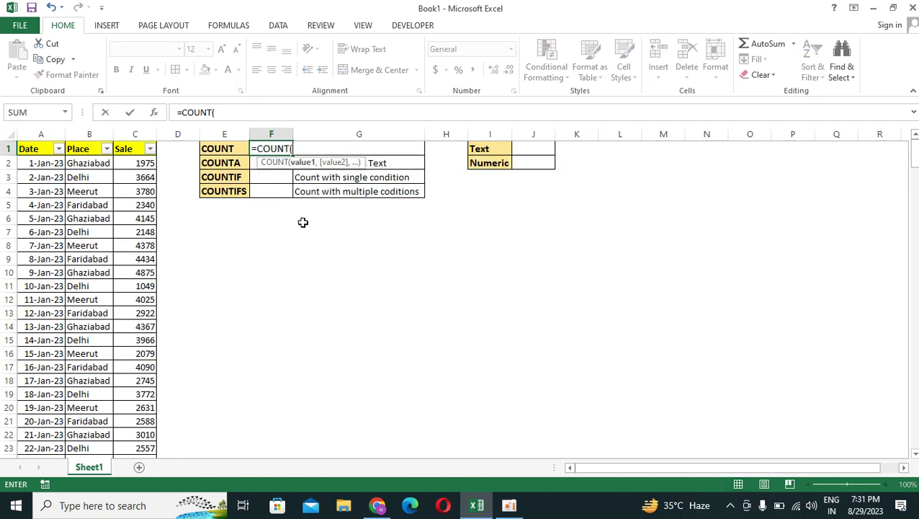
pyautogui.press('Left')
pyautogui.press('Left')
pyautogui.press('Left')
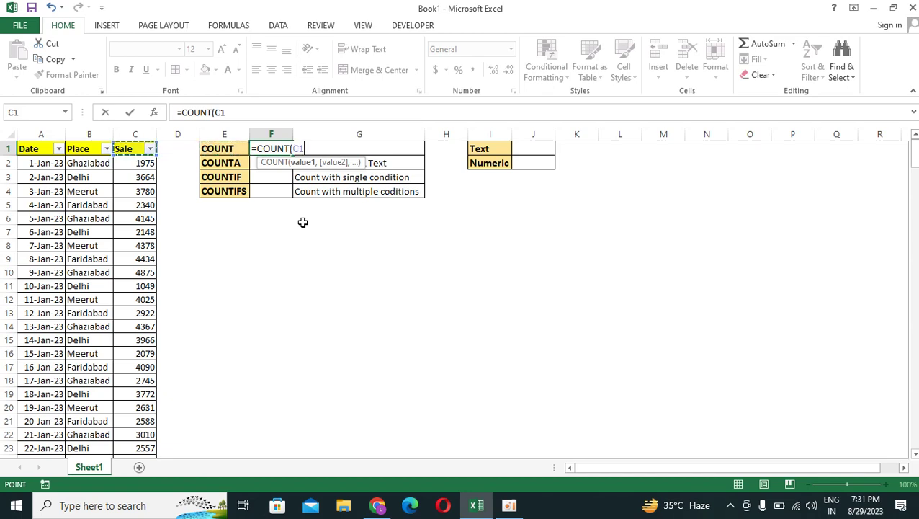
pyautogui.press('Down')
pyautogui.hotkey('ctrl', 'shift', 'Down')
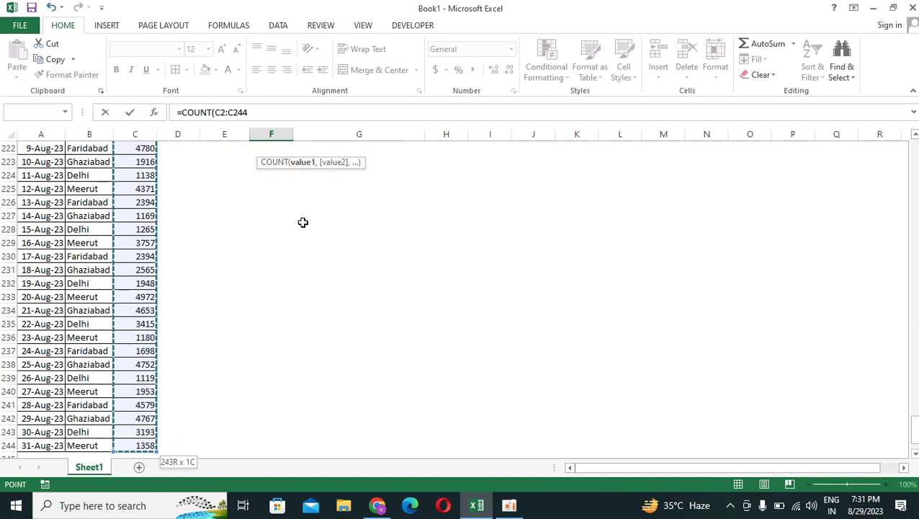
pyautogui.hotkey('ctrl', 'Return')
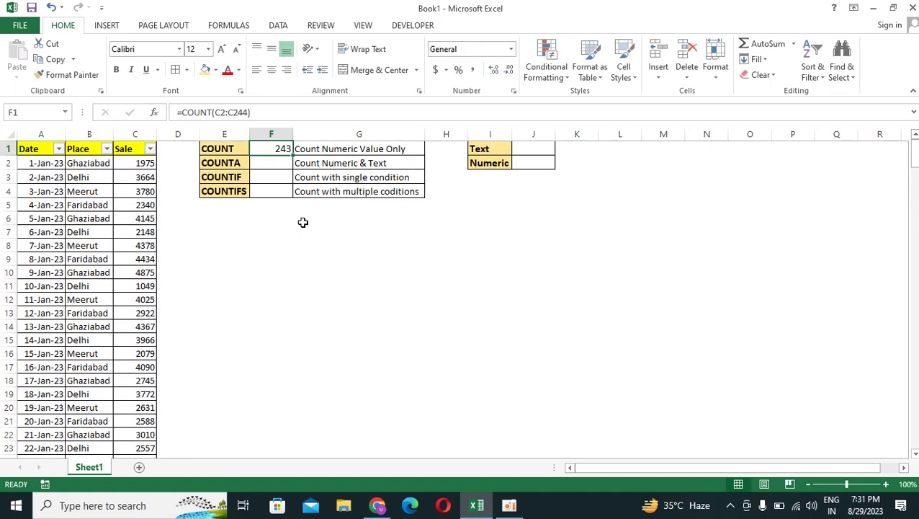
# Select the Sale values from C2 down to C244 and check their count in the selection summary
pyautogui.press('Left')
pyautogui.press('Left')
pyautogui.press('Left')
pyautogui.press('Down')
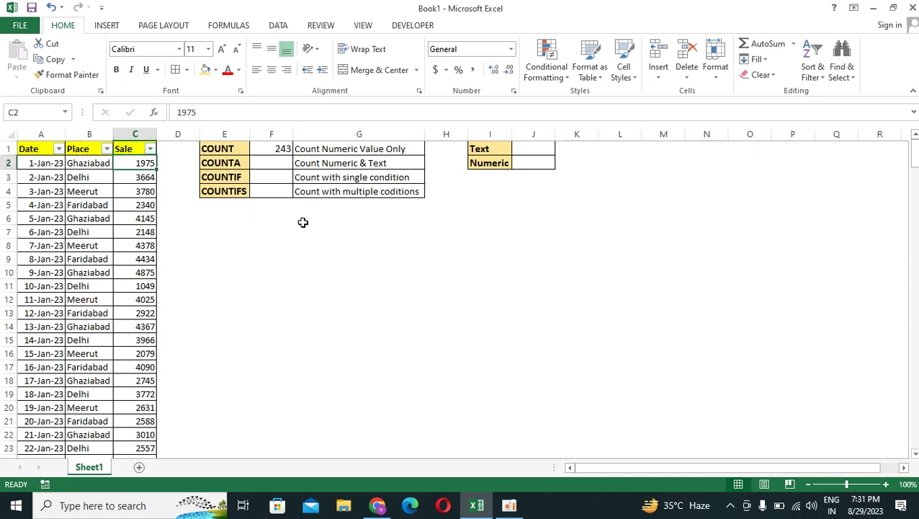
pyautogui.hotkey('ctrl', 'shift', 'Down')
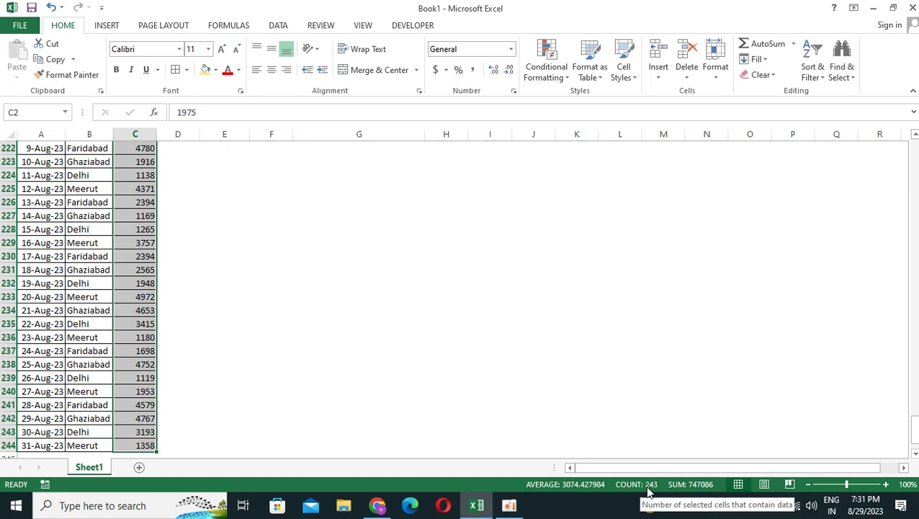
pyautogui.hotkey('ctrl', 'Up')
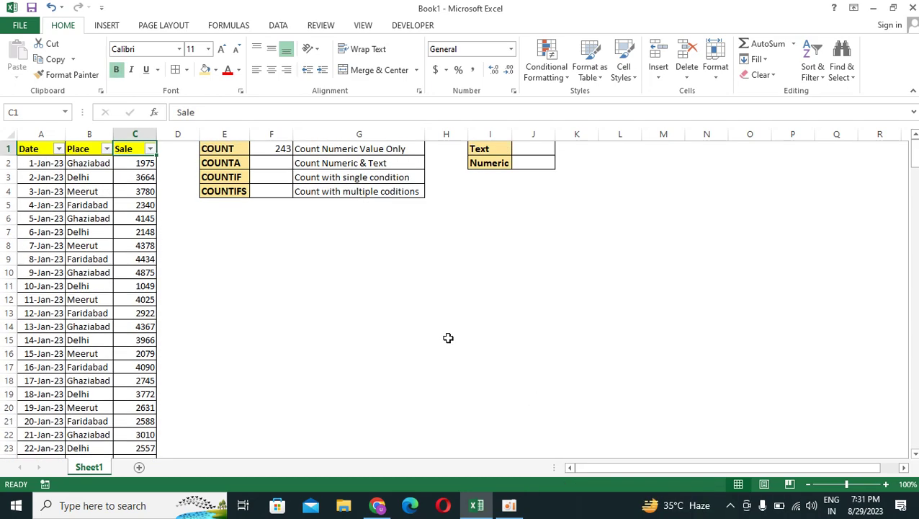
# Replace the Sale value in C2 with the text aaa to test the COUNT formula
pyautogui.press('Down')
pyautogui.press('Down')
pyautogui.press('Up')
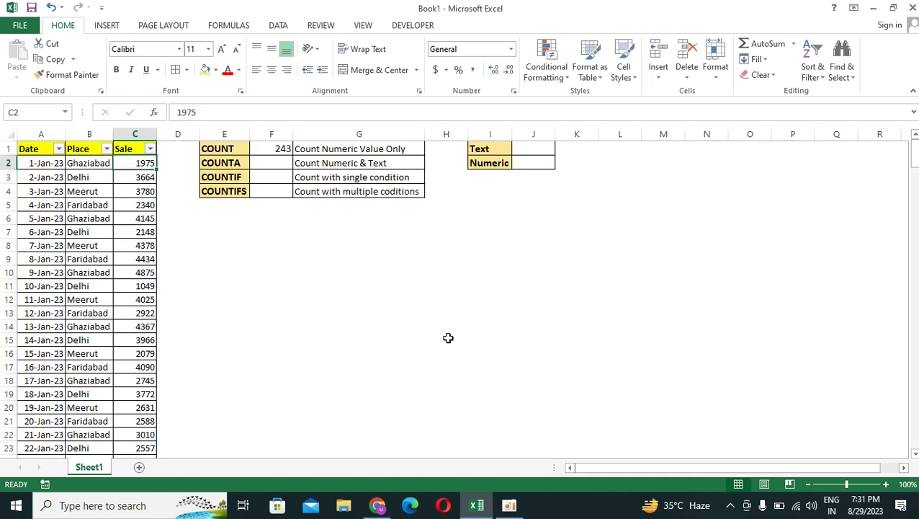
pyautogui.write('aaa')
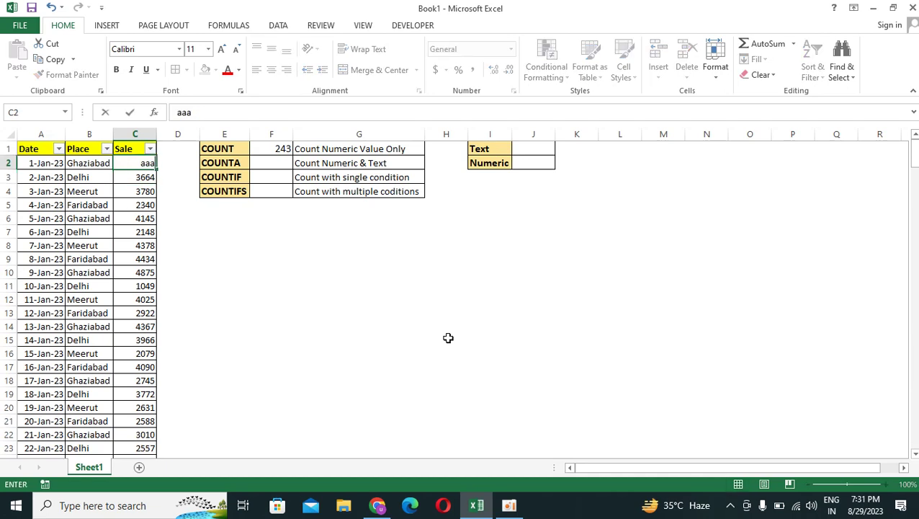
pyautogui.press('Return')
pyautogui.press('Right')
pyautogui.press('Right')
pyautogui.press('Right')
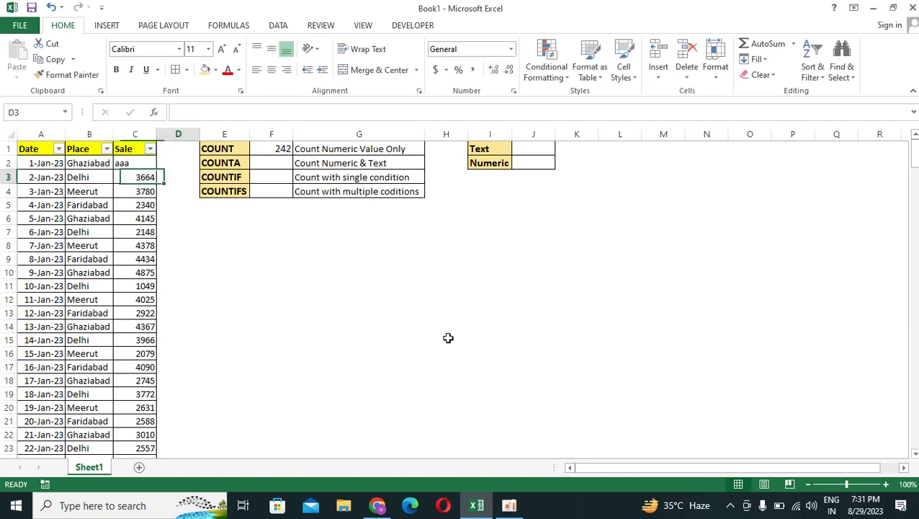
# Replace the Sale values in C3 and C4 with the text aaa and clear the value in C5
pyautogui.press('Up')
pyautogui.press('Up')
pyautogui.press('Down')
pyautogui.press('Left')
pyautogui.press('Left')
pyautogui.press('Left')
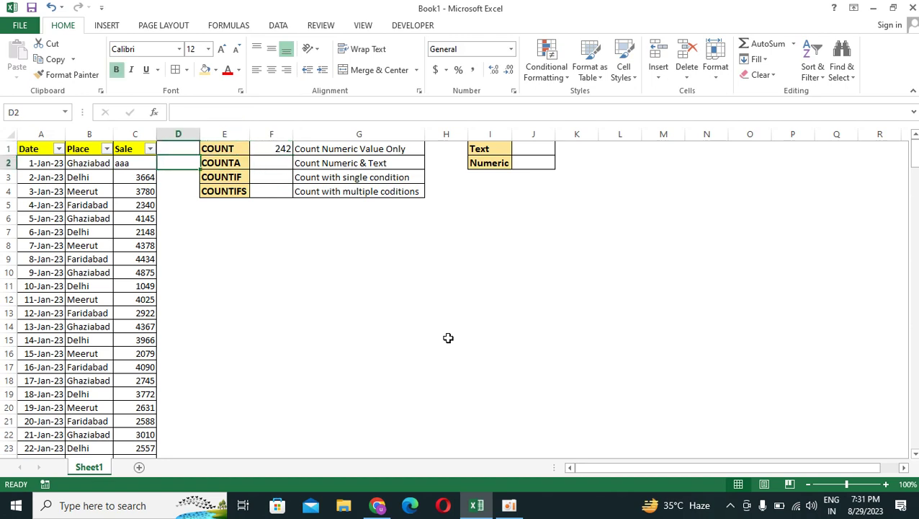
pyautogui.press('Down')
pyautogui.write('aaa')
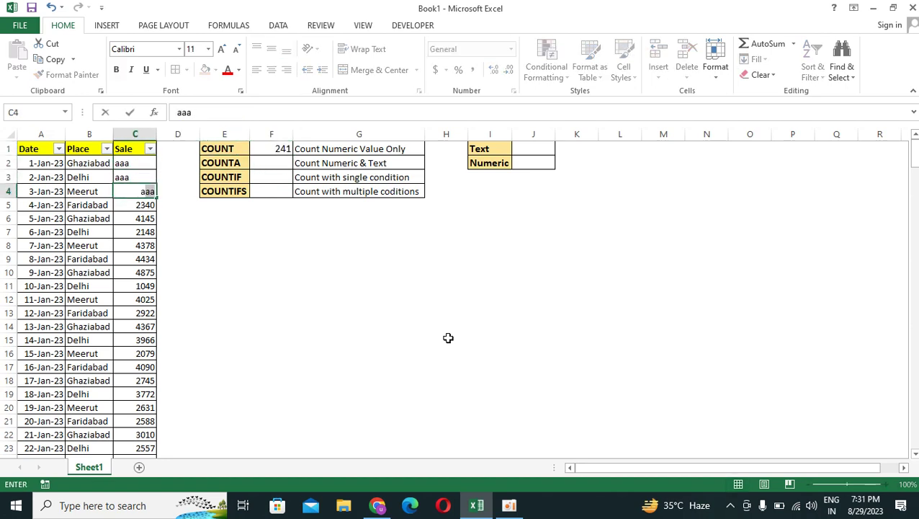
pyautogui.press('Return')
pyautogui.press('BackSpace')
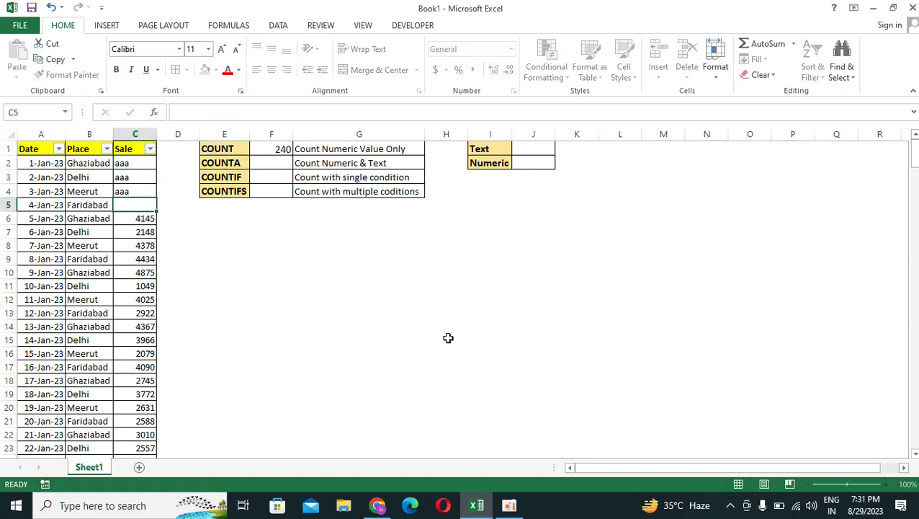
pyautogui.press('Return')
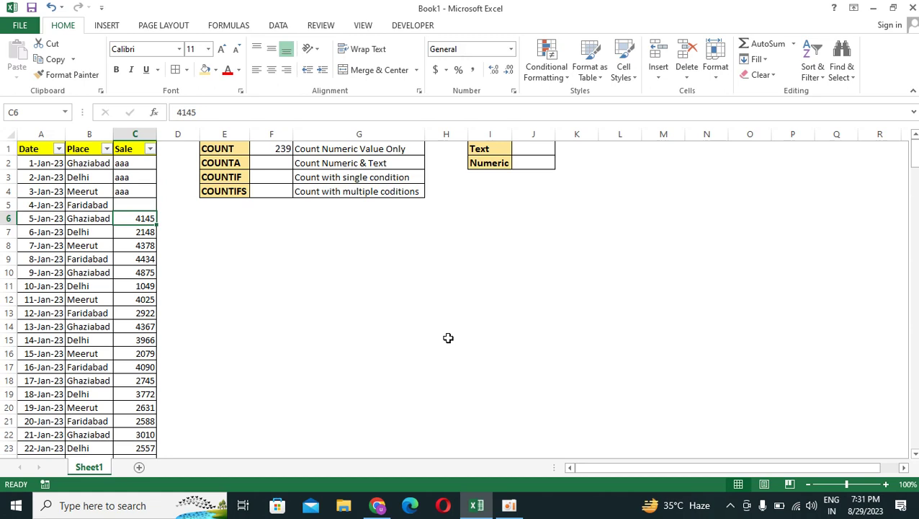
# Undo the four test edits in Sale cells C2 to C5
pyautogui.hotkey('ctrl', 'z')
pyautogui.hotkey('ctrl', 'z')
pyautogui.hotkey('ctrl', 'z')
pyautogui.hotkey('ctrl', 'z')
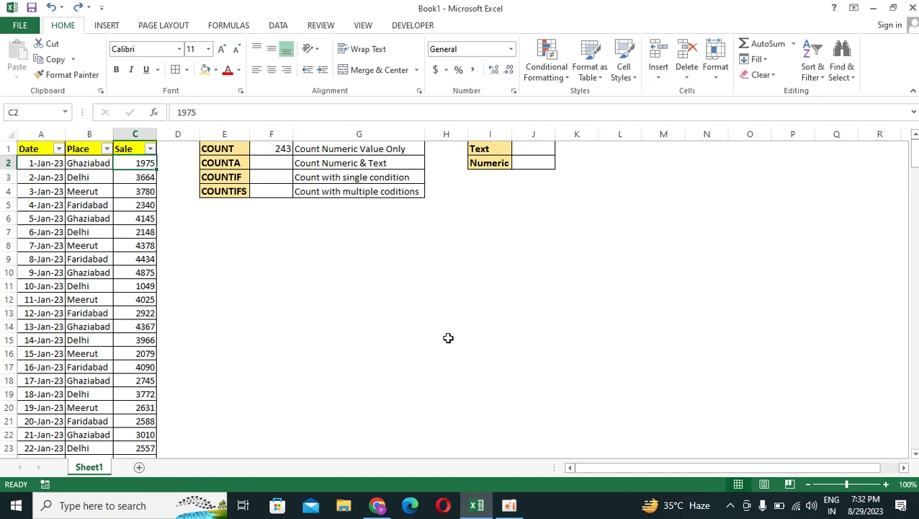
# Examine the COUNT formula in F1 and compare its range with the first and last Sale cells
pyautogui.press('Right')
pyautogui.press('Right')
pyautogui.press('Right')
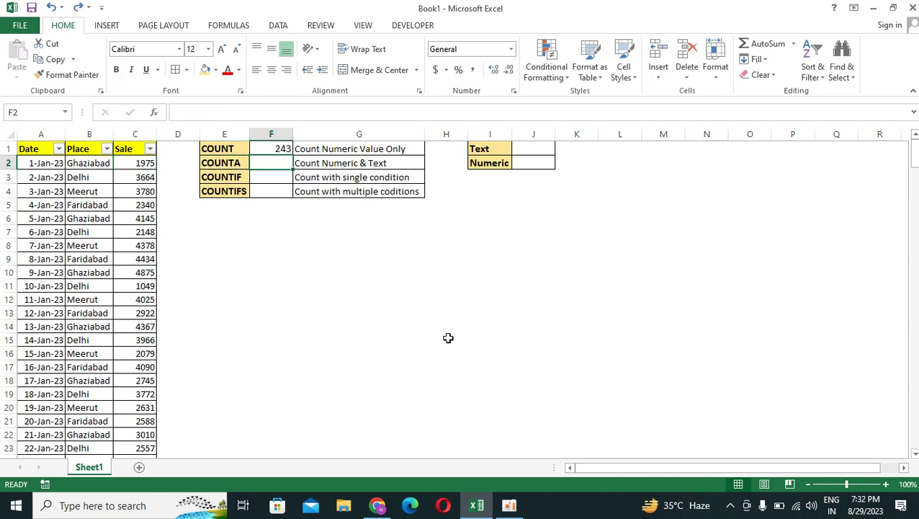
pyautogui.press('Up')
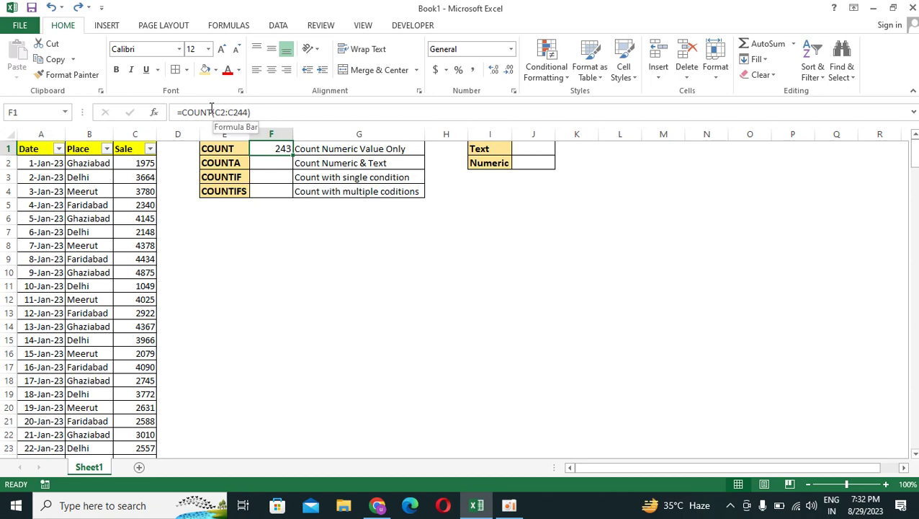
pyautogui.click(131, 164)
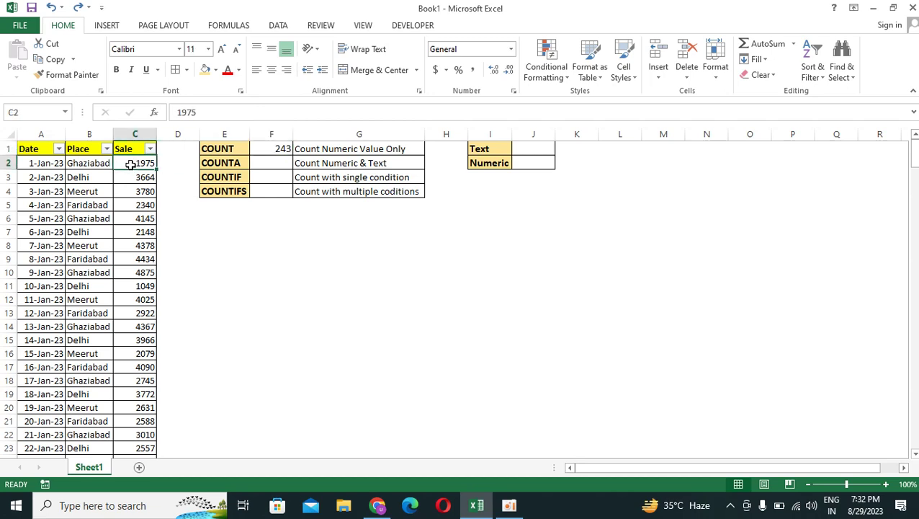
pyautogui.hotkey('ctrl', 'Down')
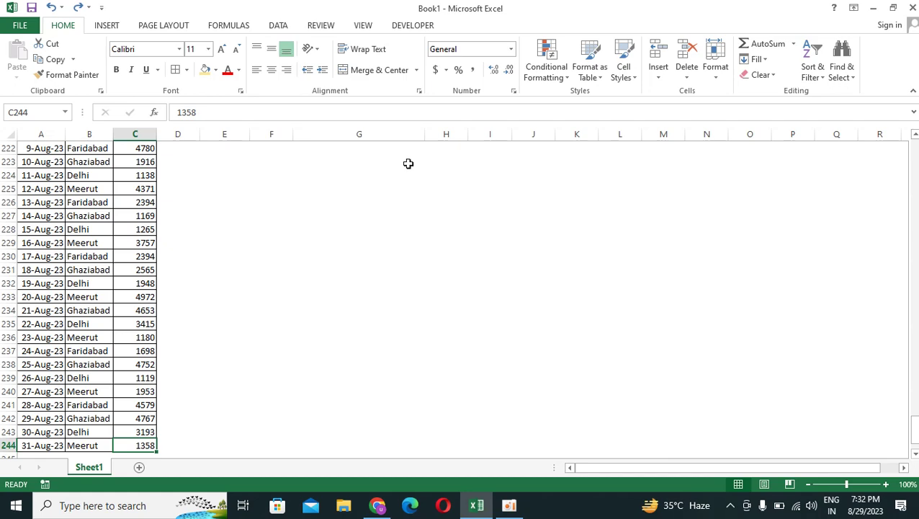
pyautogui.hotkey('ctrl', 'Up')
pyautogui.press('Right')
pyautogui.press('Right')
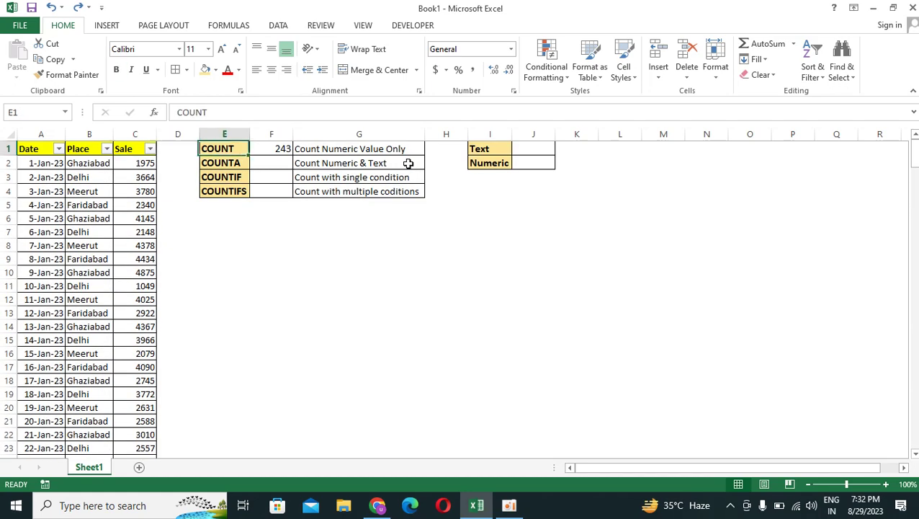
pyautogui.press('Right')
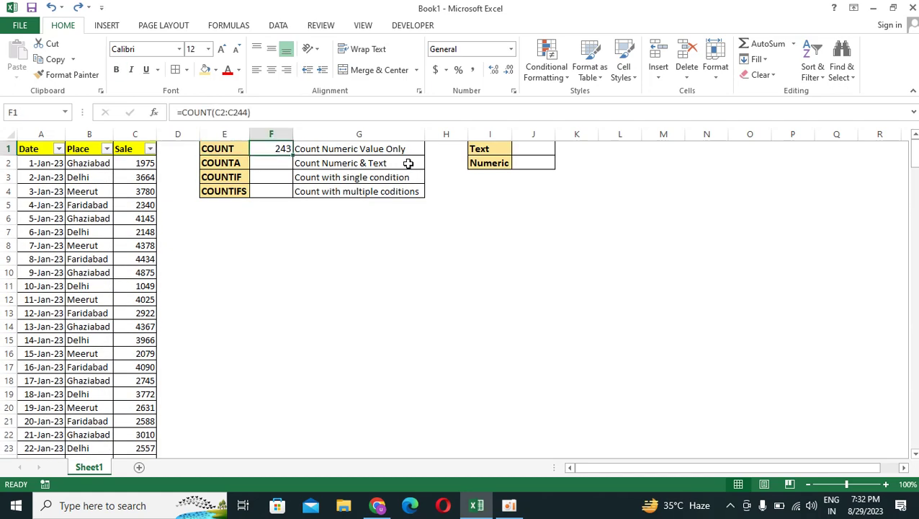
# Make the range in the F1 COUNT formula absolute so it reads =COUNT($C$2:$C$244)
pyautogui.click(216, 111)
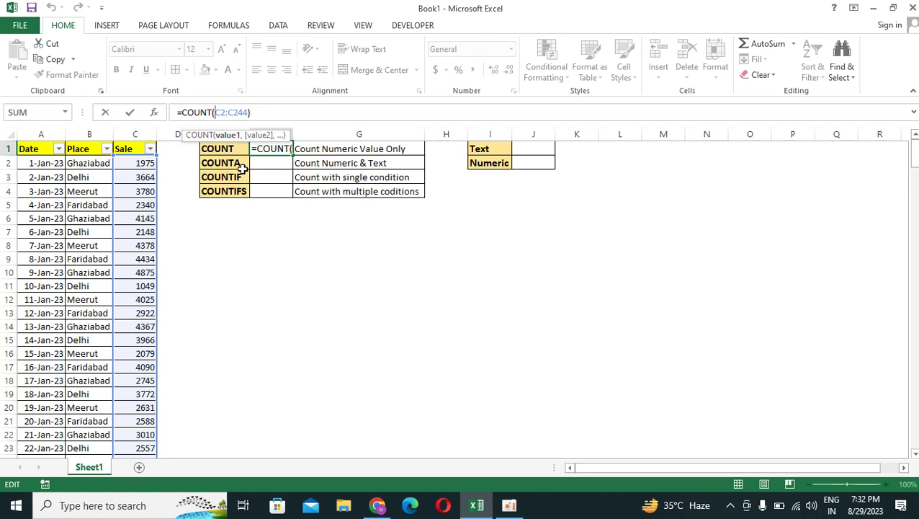
pyautogui.write('$')
pyautogui.press('Right')
pyautogui.press('Right')
pyautogui.write('$')
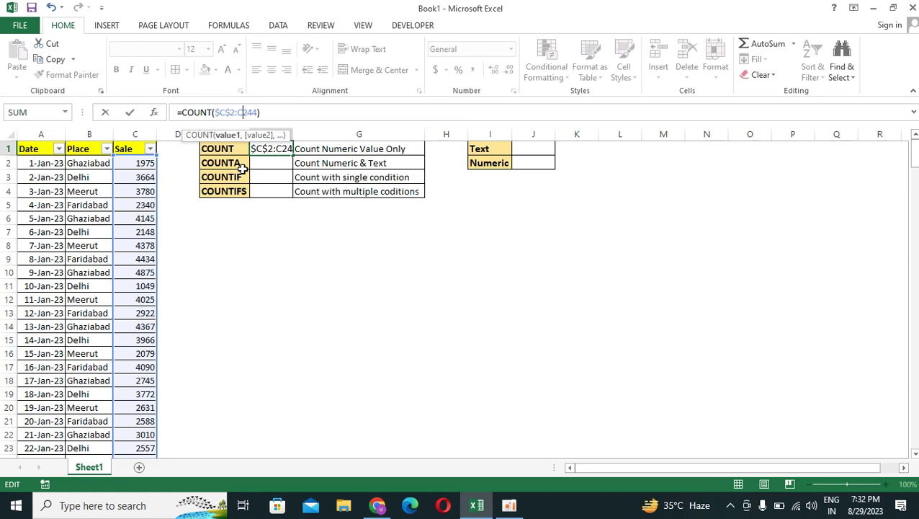
pyautogui.press('Right')
pyautogui.press('Right')
pyautogui.write('$')
pyautogui.press('Right')
pyautogui.write('$')
pyautogui.hotkey('ctrl', 'Return')
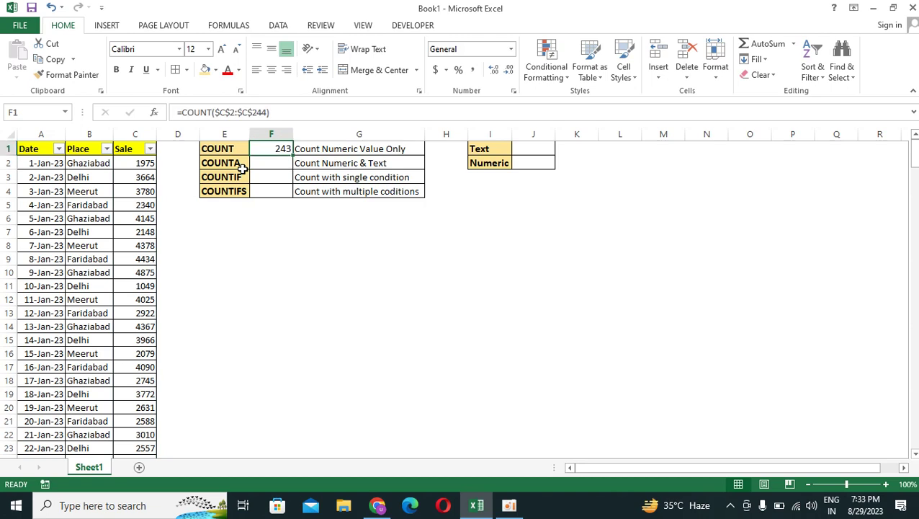
pyautogui.press('Left')
pyautogui.press('Left')
pyautogui.press('Left')
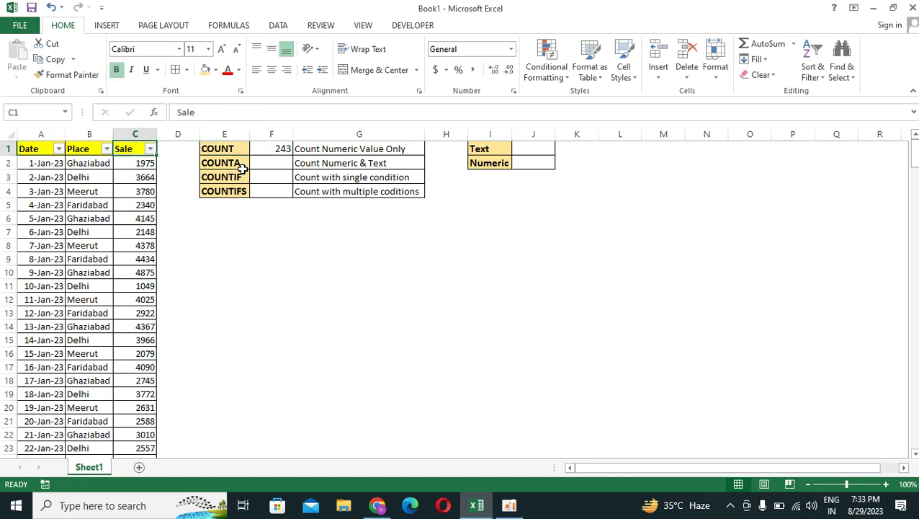
pyautogui.press('Down')
pyautogui.press('Up')
pyautogui.press('Right')
pyautogui.press('Right')
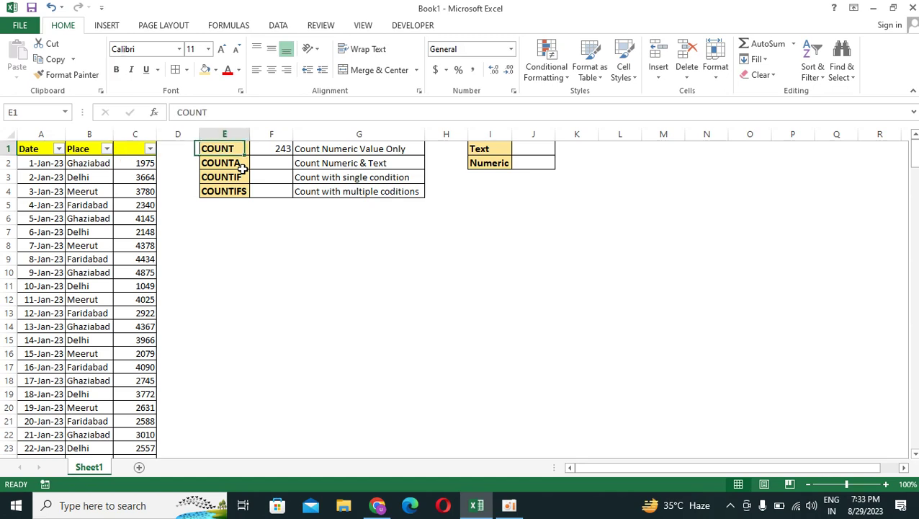
pyautogui.press('Right')
pyautogui.press('Left')
pyautogui.press('Left')
pyautogui.press('Left')
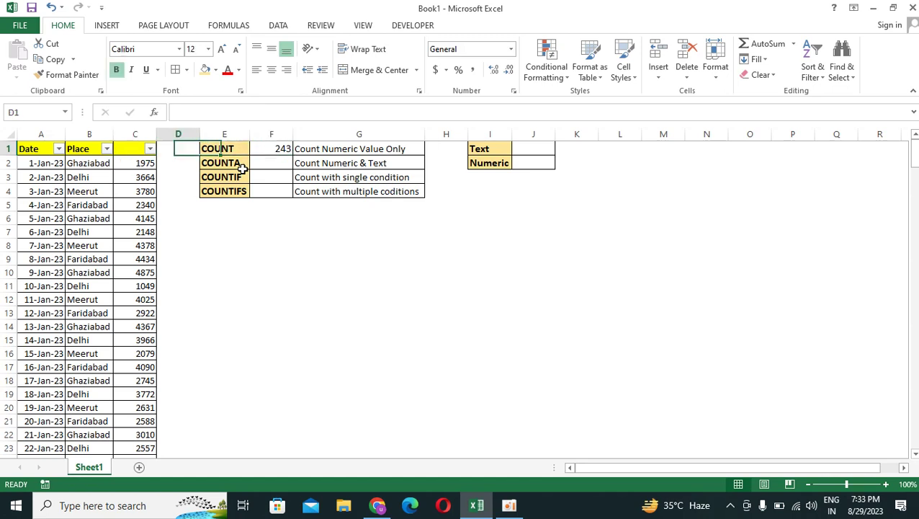
pyautogui.press('Right')
pyautogui.press('Right')
pyautogui.press('Right')
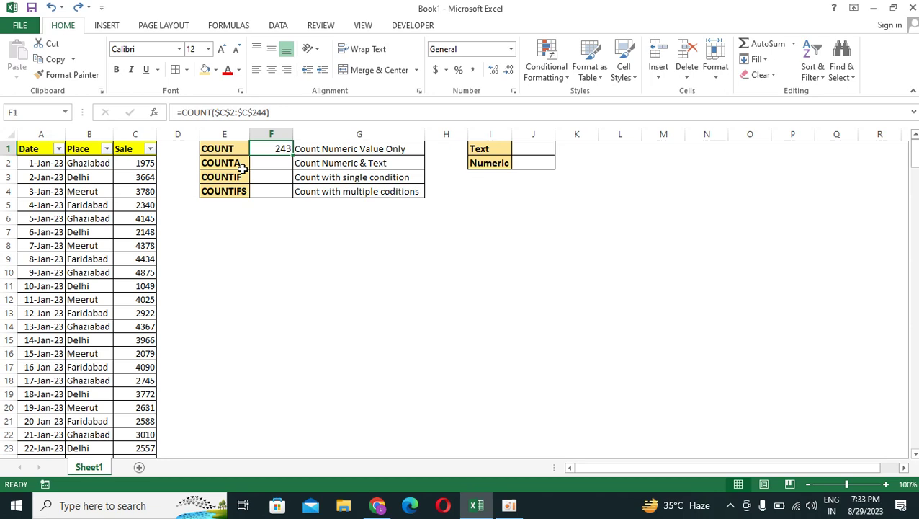
# Enter a COUNTA formula in F2 that counts the Place and Sale cells B2:C3
pyautogui.press('Down')
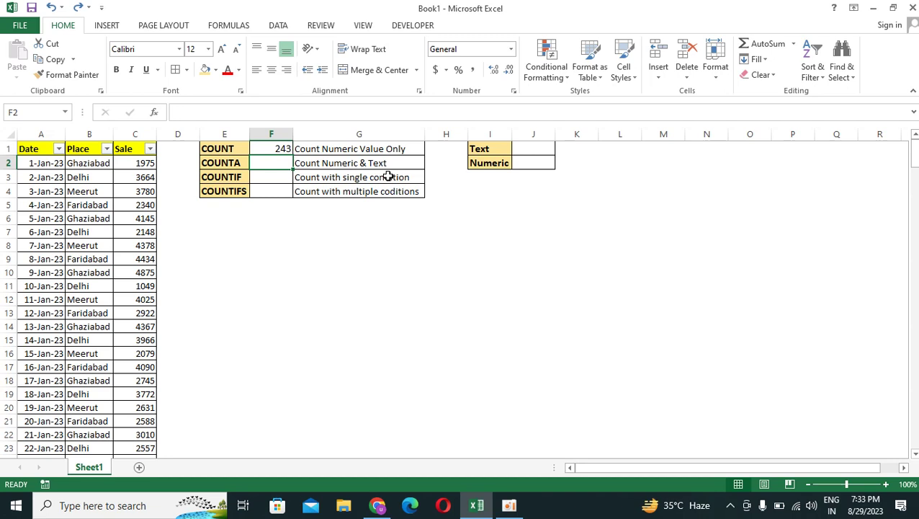
pyautogui.write('=cou')
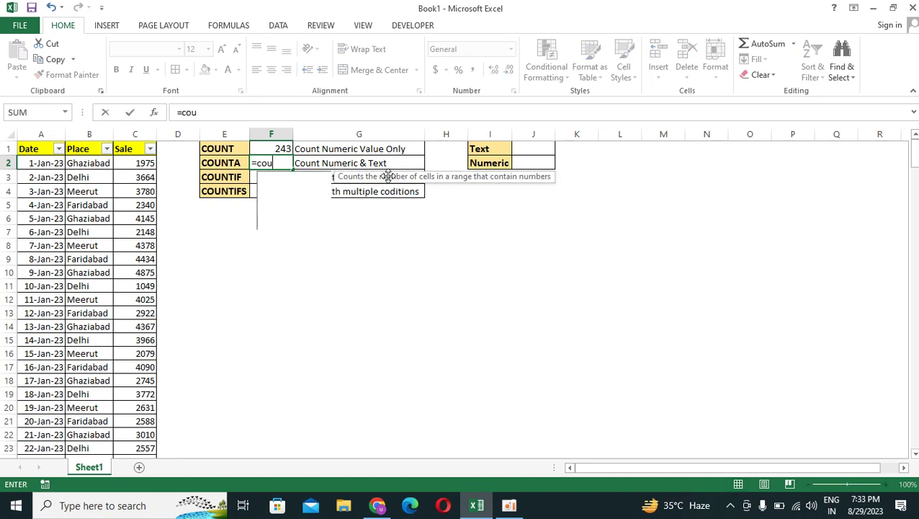
pyautogui.write('nt')
pyautogui.press('Down')
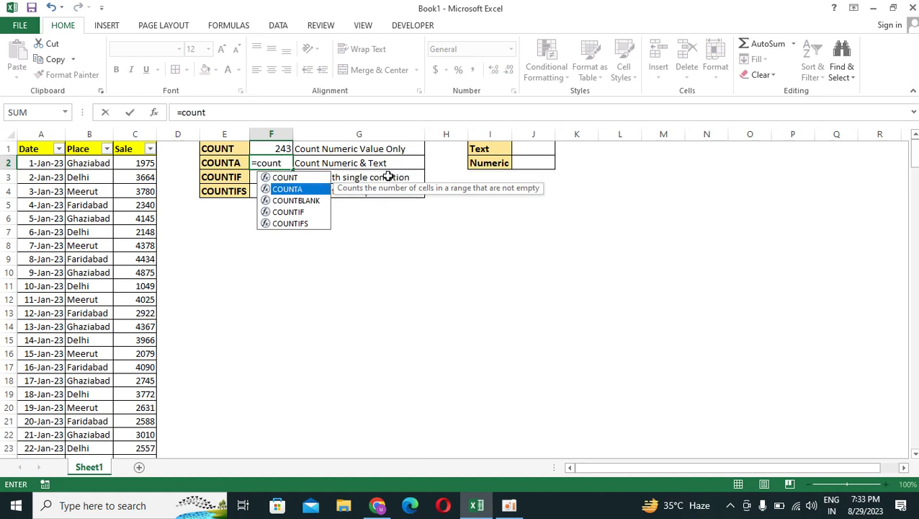
pyautogui.press('Tab')
pyautogui.press('Left')
pyautogui.press('Left')
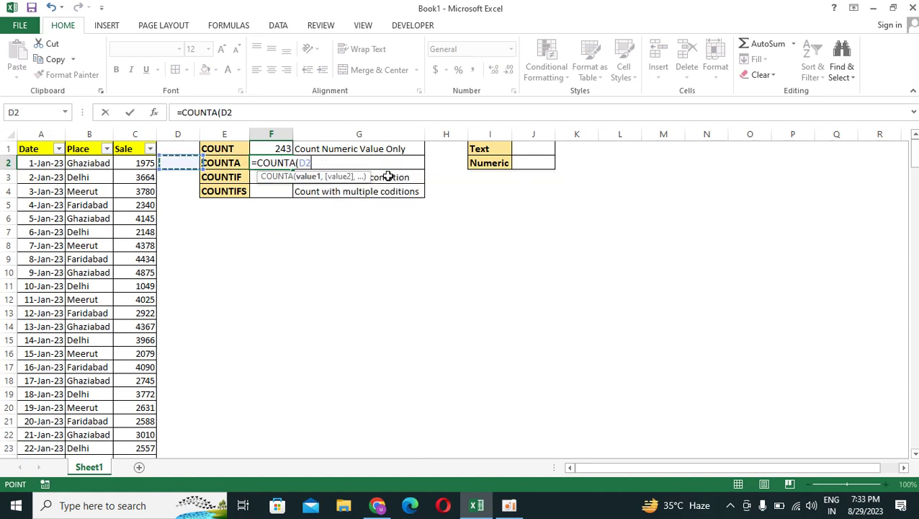
pyautogui.press('Left')
pyautogui.press('Left')
pyautogui.hotkey('shift', 'Down')
pyautogui.hotkey('shift', 'Right')
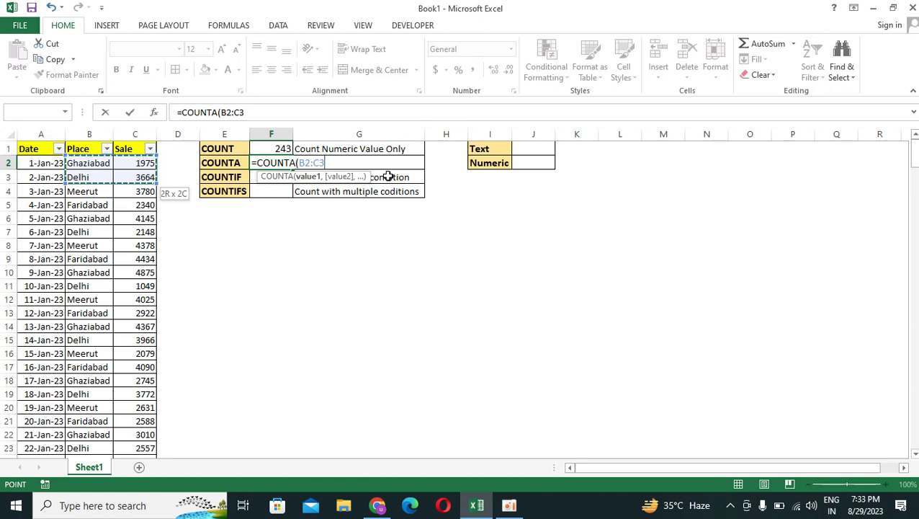
pyautogui.press('Return')
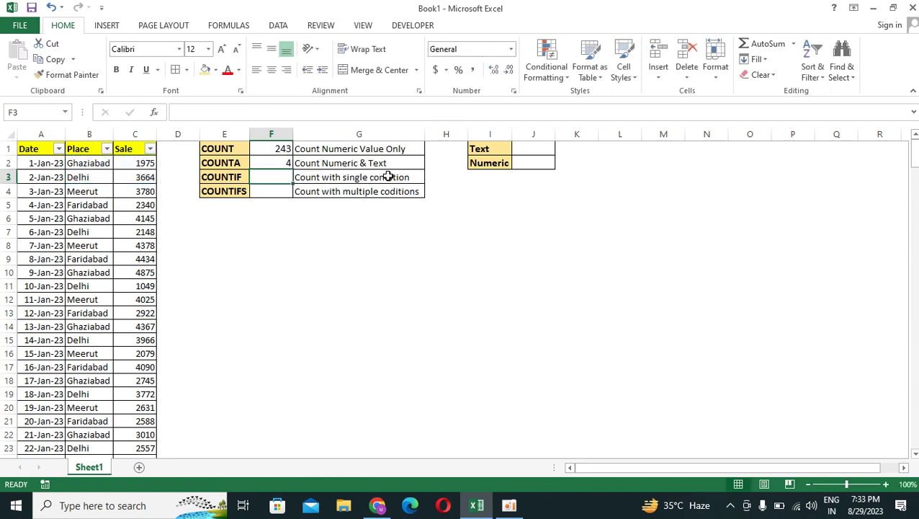
pyautogui.press('Up')
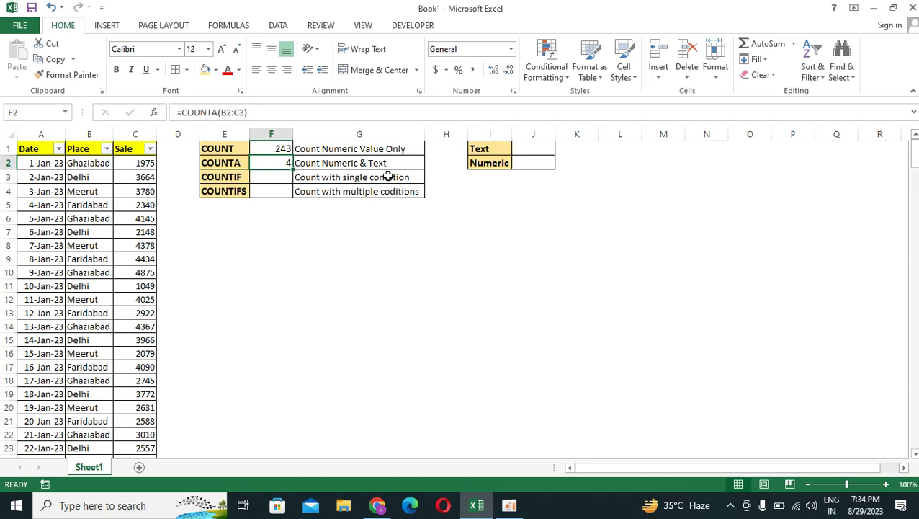
# Examine the Place entries in B2 and B3 before returning to the COUNTIF cell F3
pyautogui.press('Down')
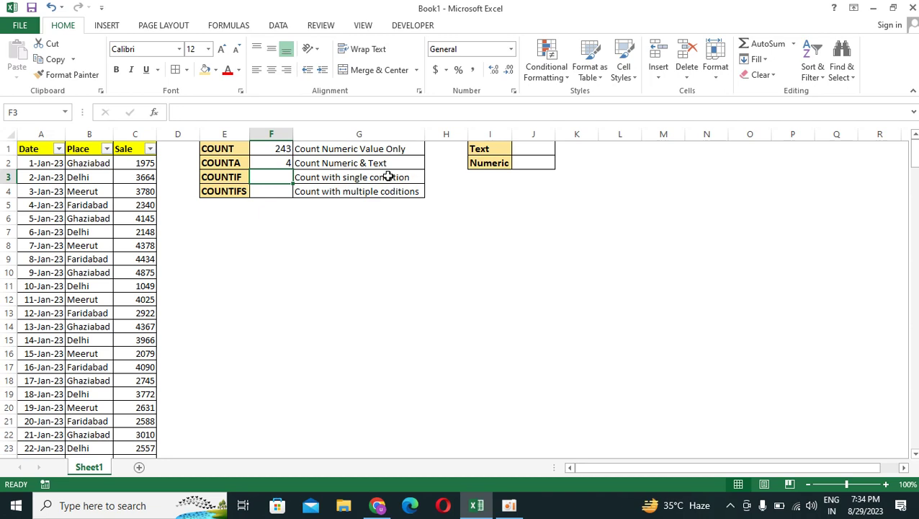
pyautogui.press('Left')
pyautogui.press('Left')
pyautogui.press('Left')
pyautogui.press('Left')
pyautogui.press('Up')
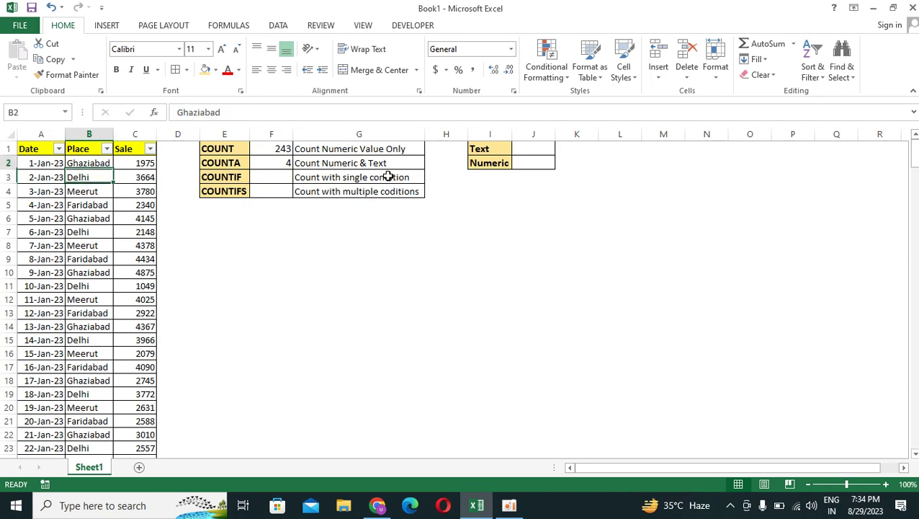
pyautogui.press('Down')
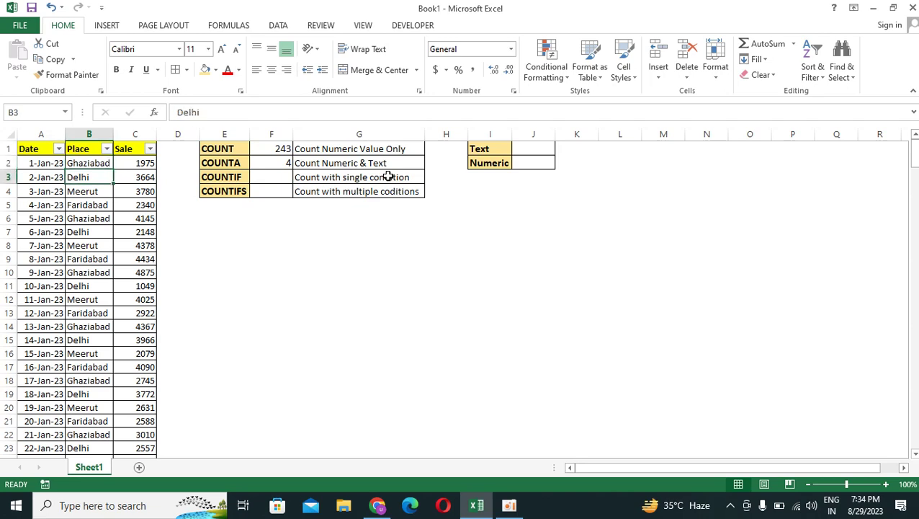
pyautogui.press('Right')
pyautogui.press('Right')
pyautogui.press('Right')
pyautogui.press('Right')
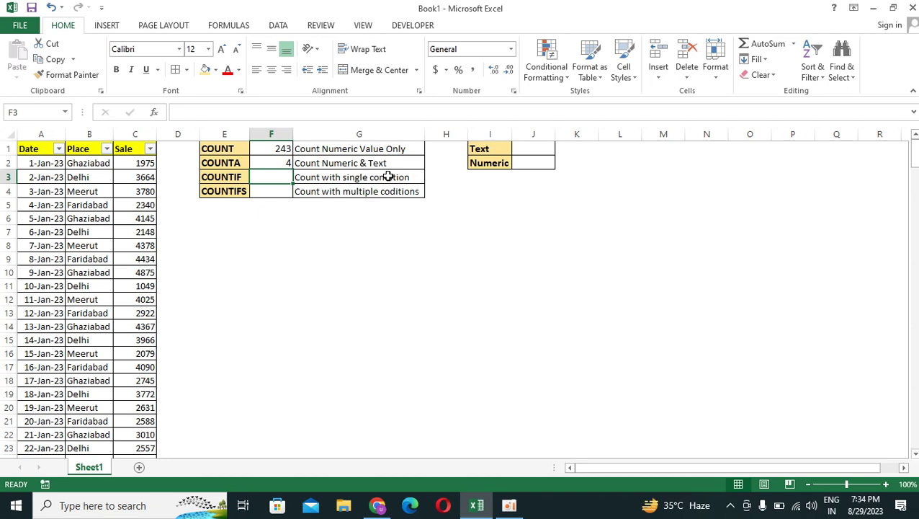
# Start a COUNTIF formula in F3 with the Place cells B2:B244 as its range
pyautogui.write('=')
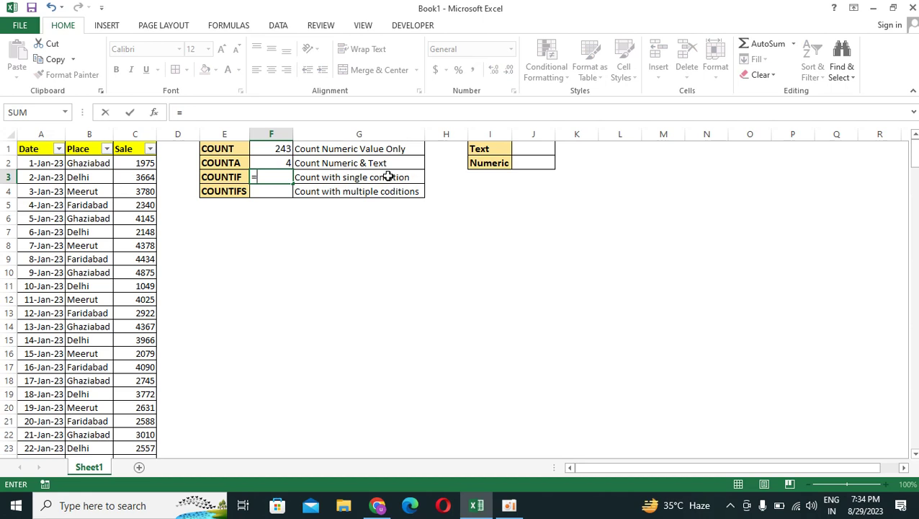
pyautogui.write('countif')
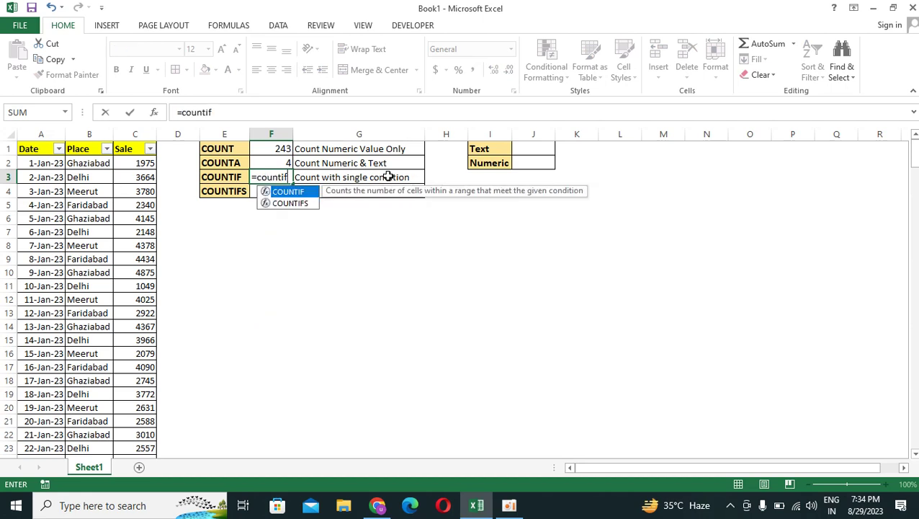
pyautogui.press('Tab')
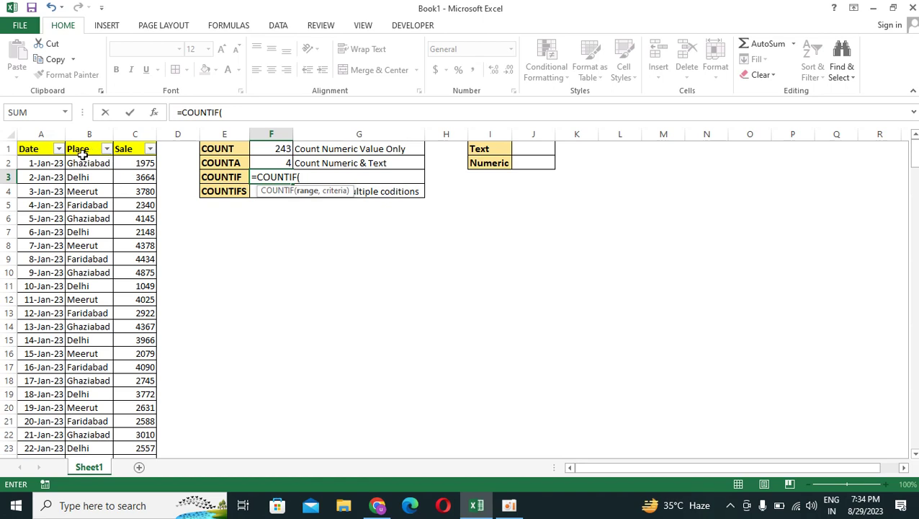
pyautogui.click(82, 162)
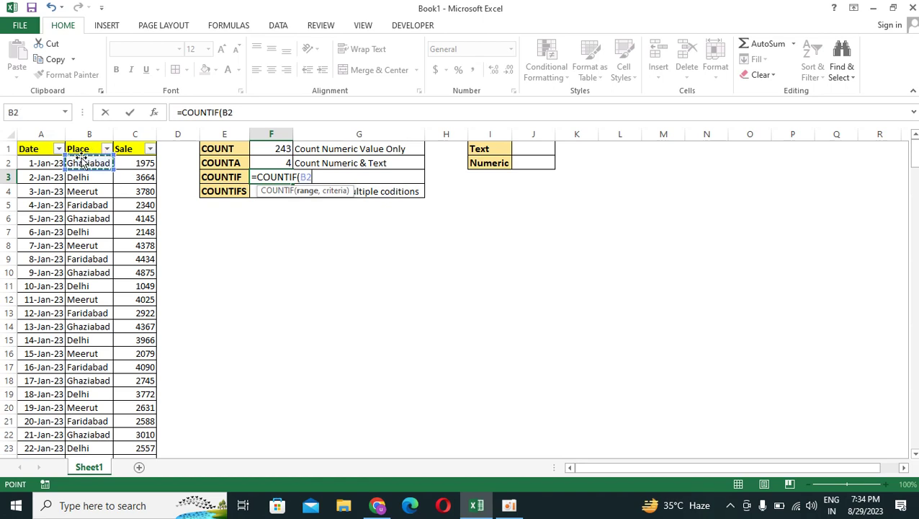
pyautogui.hotkey('shift', 'Right')
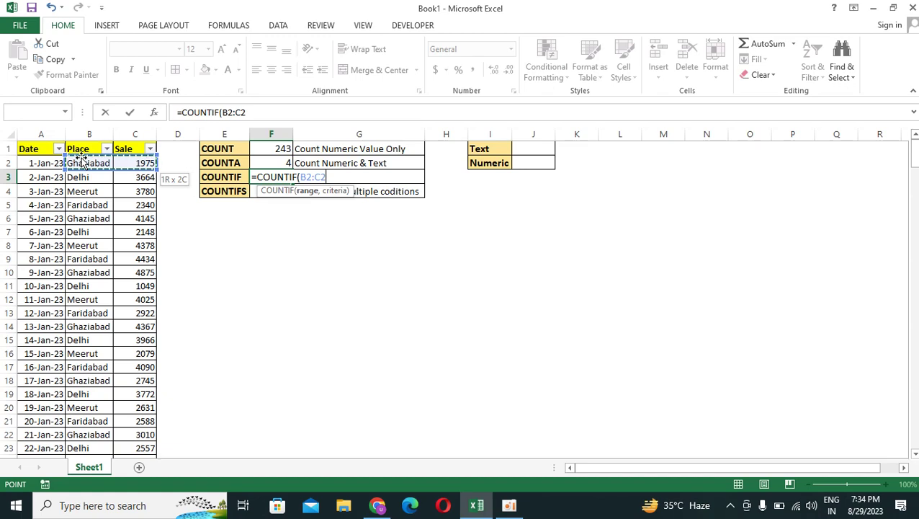
pyautogui.hotkey('shift', 'Left')
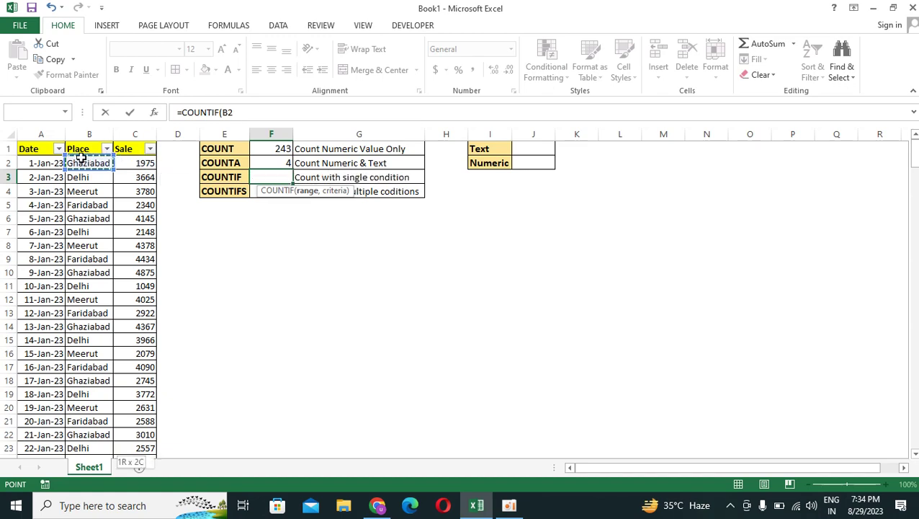
pyautogui.hotkey('ctrl', 'shift', 'Down')
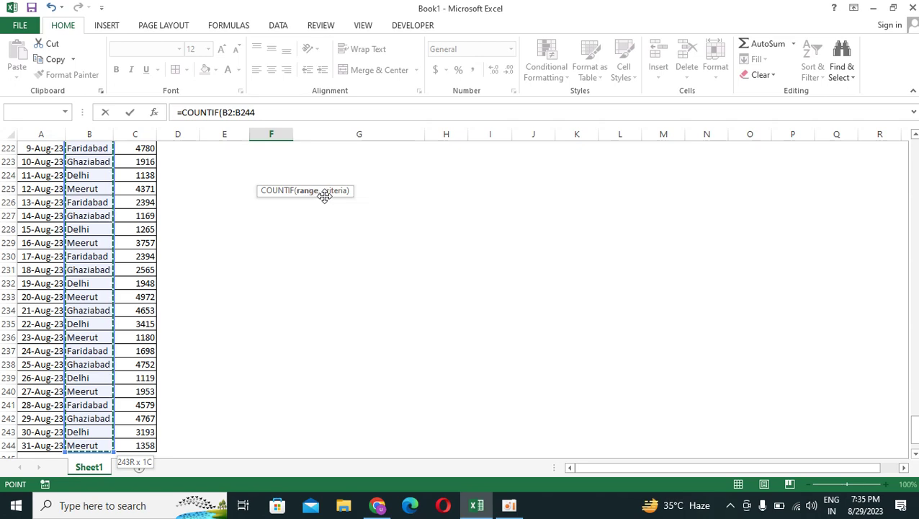
# Add "Delhi" as the COUNTIF criterion and complete the formula in F3
pyautogui.write(',')
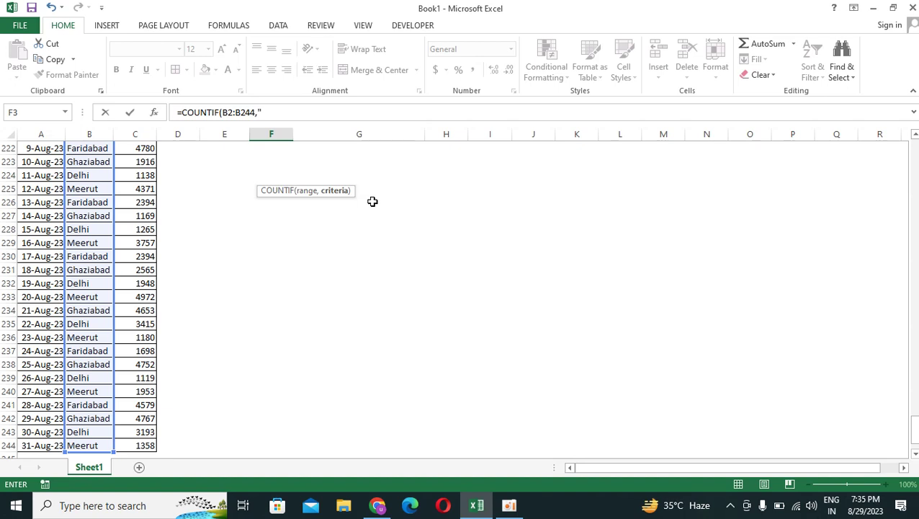
pyautogui.write('Delhi')
pyautogui.write('")')
pyautogui.press('Return')
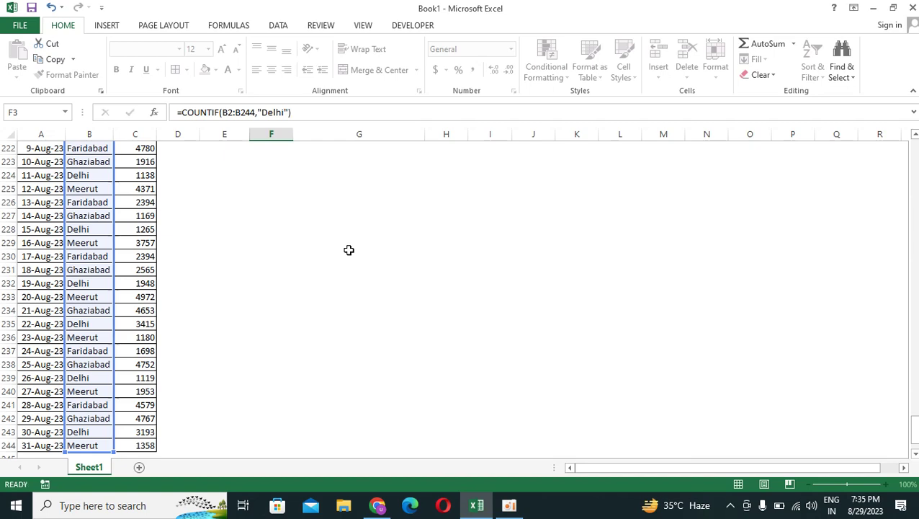
pyautogui.press('Up')
pyautogui.scroll(1, 349, 249)
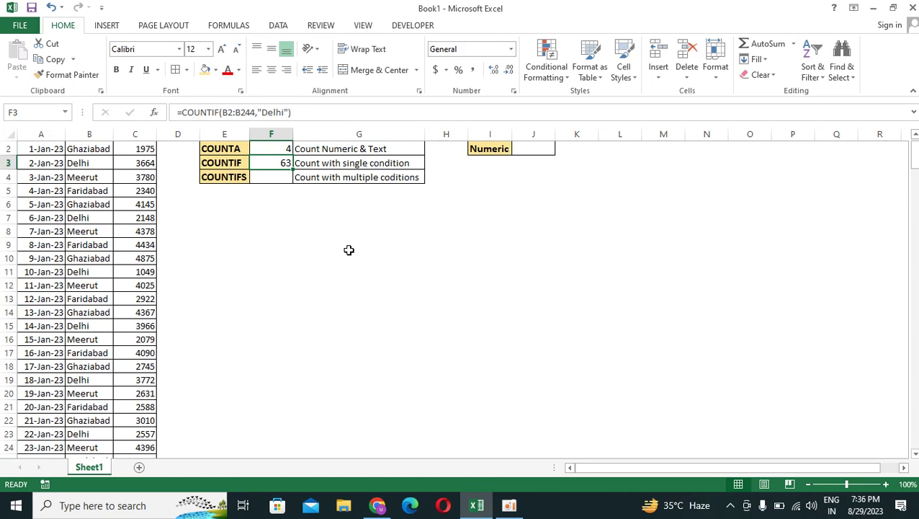
# Make the COUNTIF range in F3 absolute so the formula reads =COUNTIF($B$2:$B$244,"Delhi")
pyautogui.click(228, 111)
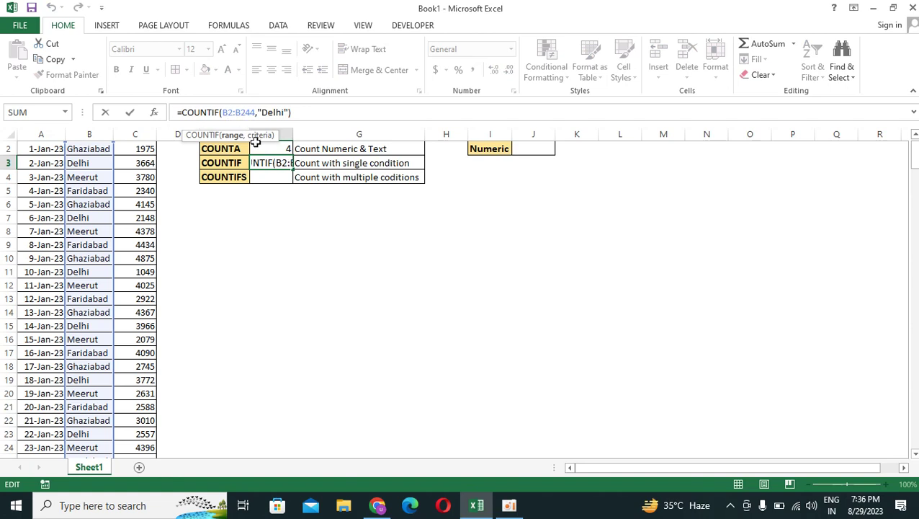
pyautogui.write('$')
pyautogui.press('Left')
pyautogui.write('$')
pyautogui.press('Right')
pyautogui.press('Right')
pyautogui.press('Right')
pyautogui.press('Right')
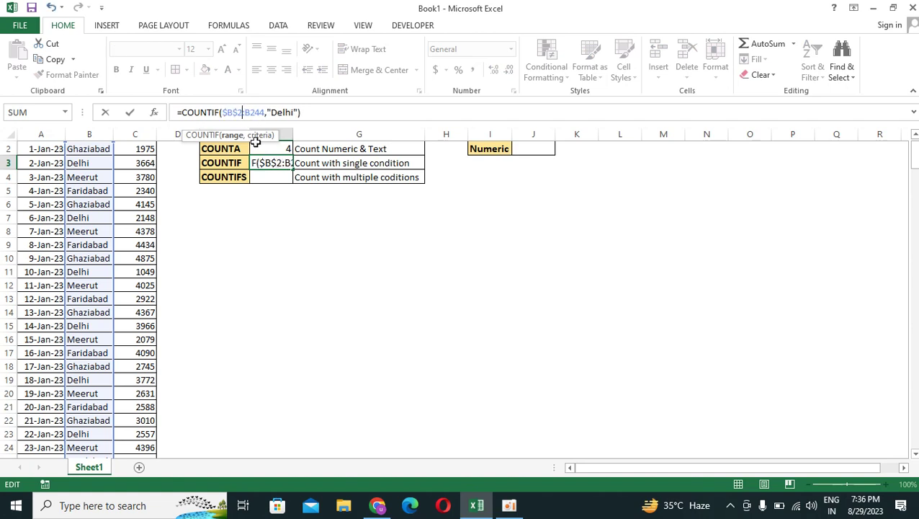
pyautogui.write('$')
pyautogui.press('Right')
pyautogui.write('$')
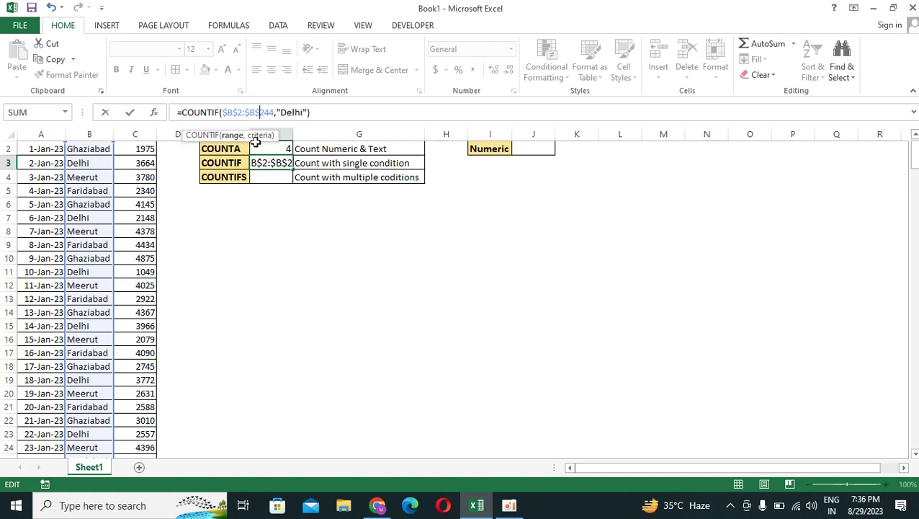
pyautogui.press('Return')
pyautogui.press('Up')
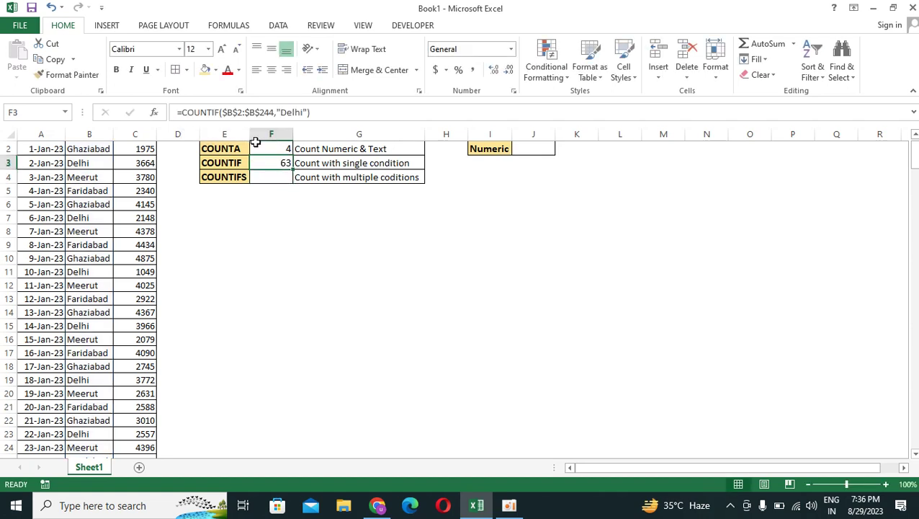
# Filter the Place column to show only the Delhi rows
pyautogui.press('Left')
pyautogui.press('Left')
pyautogui.press('Left')
pyautogui.press('Left')
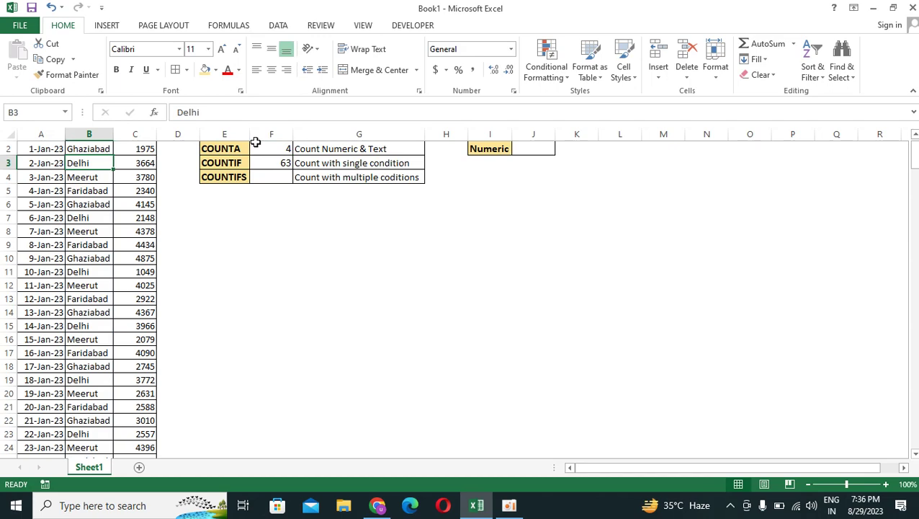
pyautogui.press('Up')
pyautogui.press('Up')
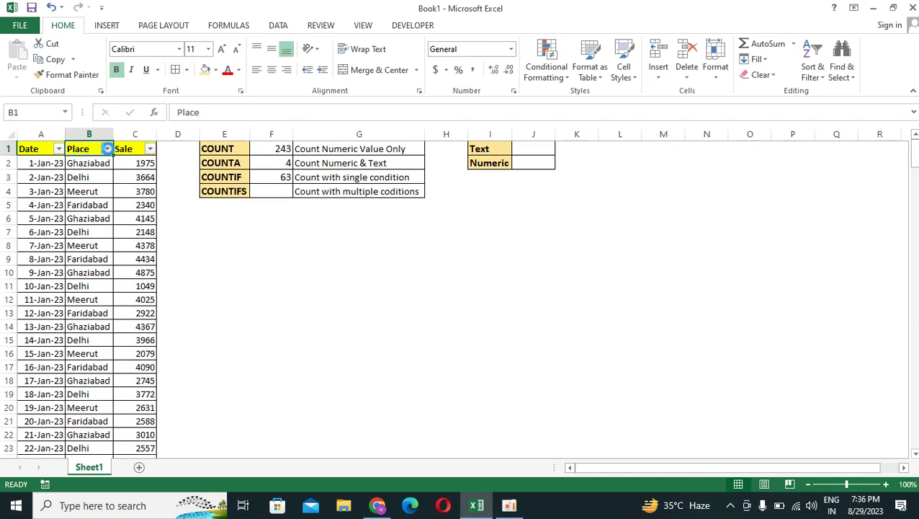
pyautogui.click(107, 149)
pyautogui.click(58, 281)
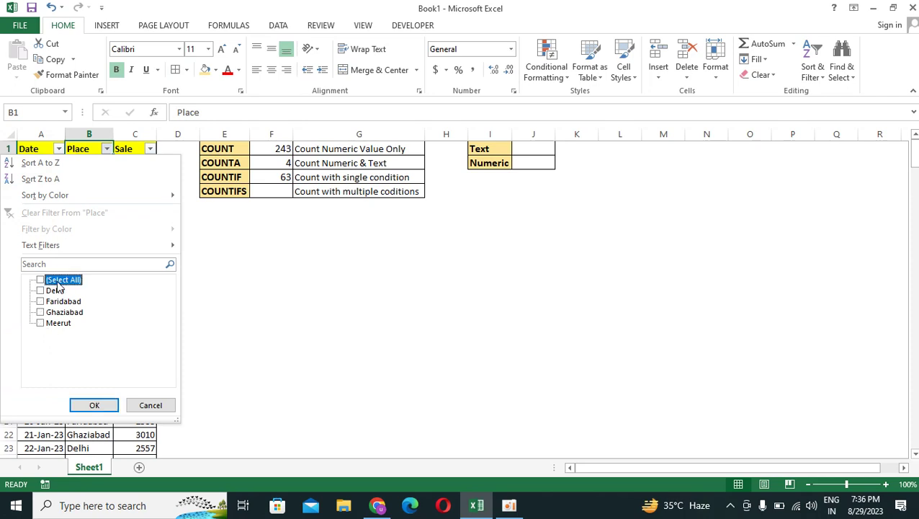
pyautogui.click(55, 290)
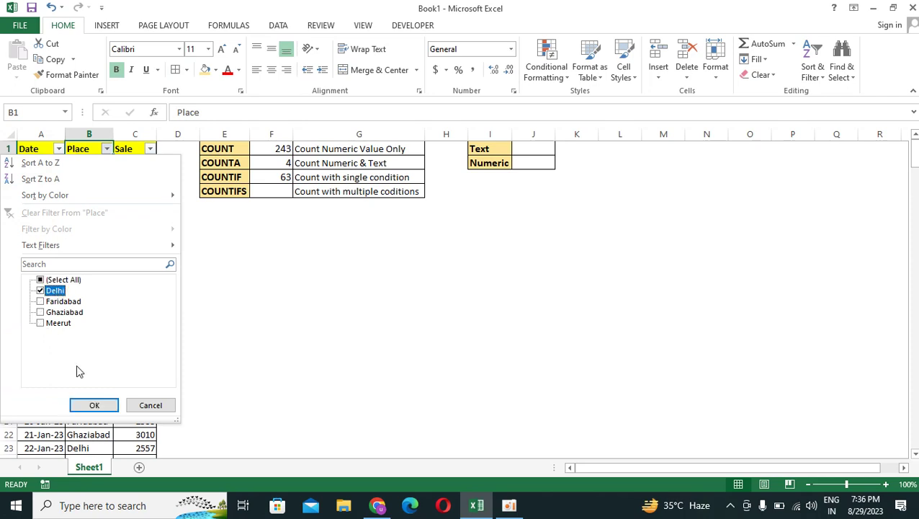
pyautogui.click(90, 406)
# Select all filtered Delhi cells in the Place column to check their count against the COUNTIF result
pyautogui.press('Down')
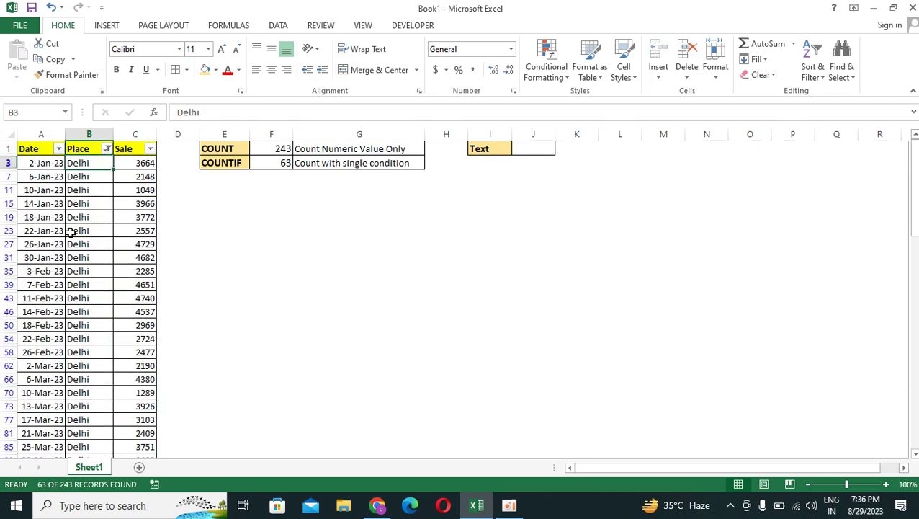
pyautogui.hotkey('ctrl', 'shift', 'Down')
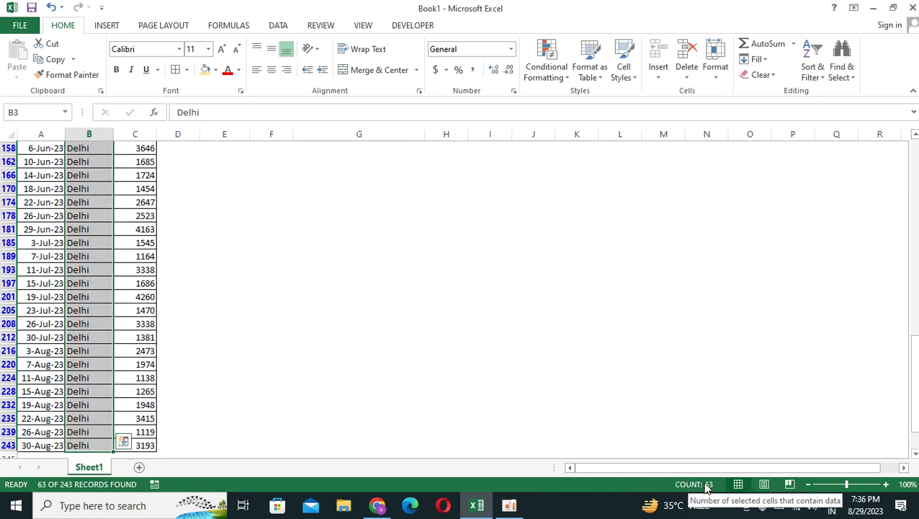
pyautogui.hotkey('ctrl', 'Up')
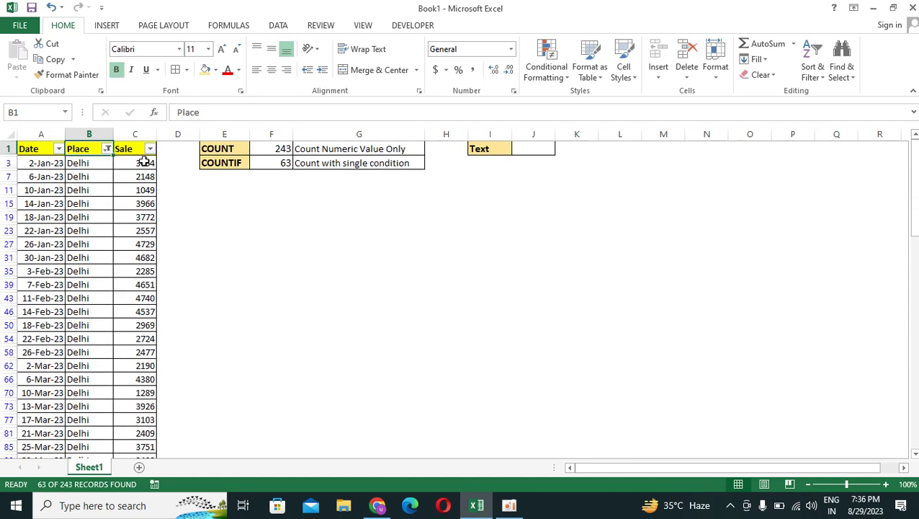
# Show all places again in the Place column filter
pyautogui.click(107, 149)
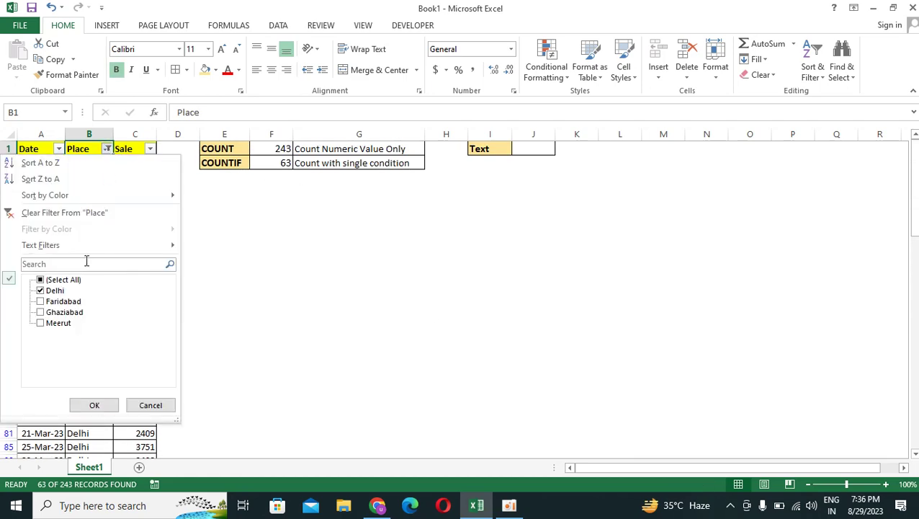
pyautogui.click(70, 283)
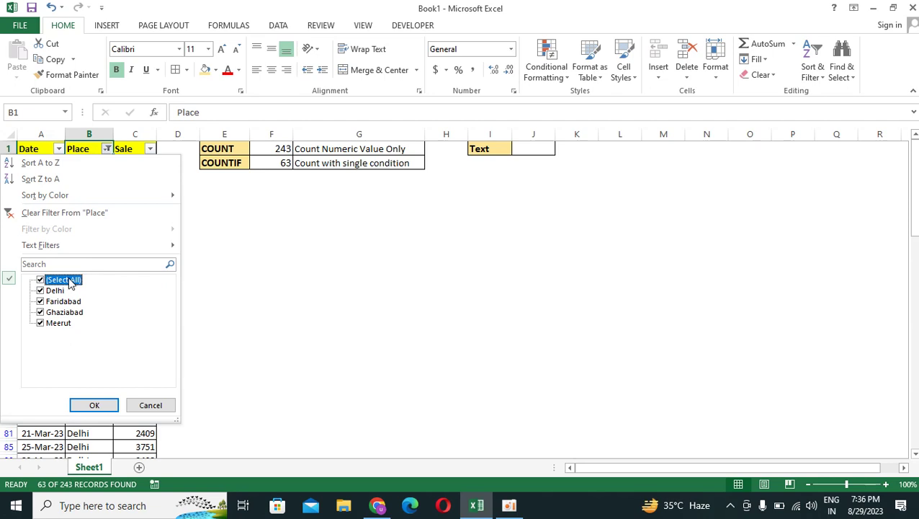
pyautogui.click(99, 404)
# Examine the COUNT, COUNTA and COUNTIF cells F1:F3 and return to the empty COUNTIFS cell F4
pyautogui.click(284, 190)
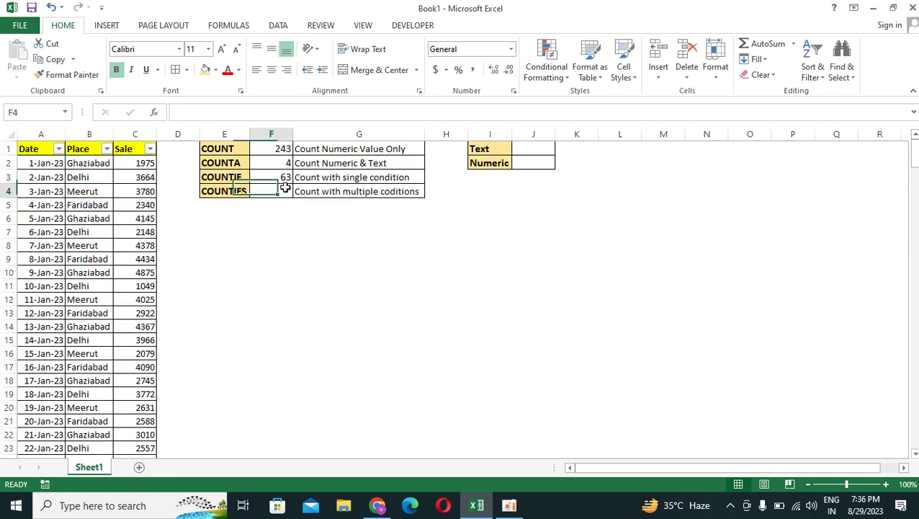
pyautogui.press('Up')
pyautogui.press('Up')
pyautogui.press('Up')
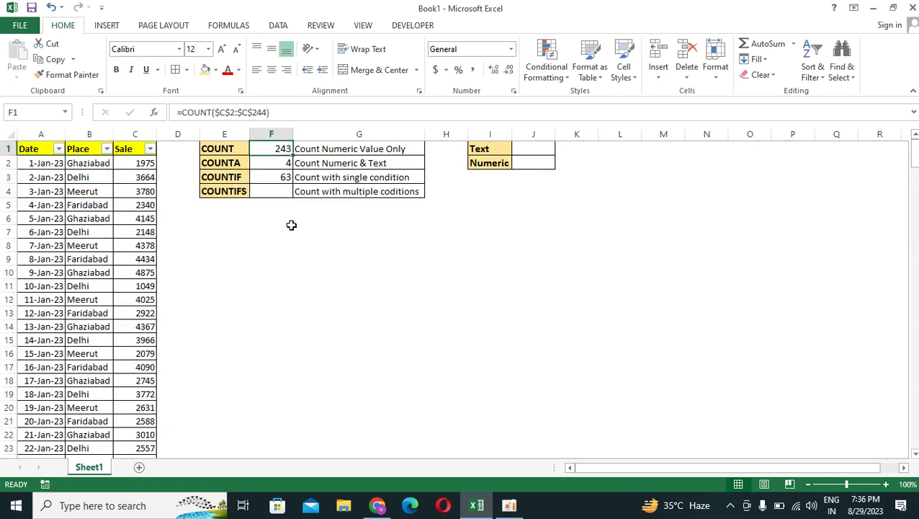
pyautogui.press('Down')
pyautogui.press('Down')
pyautogui.press('Down')
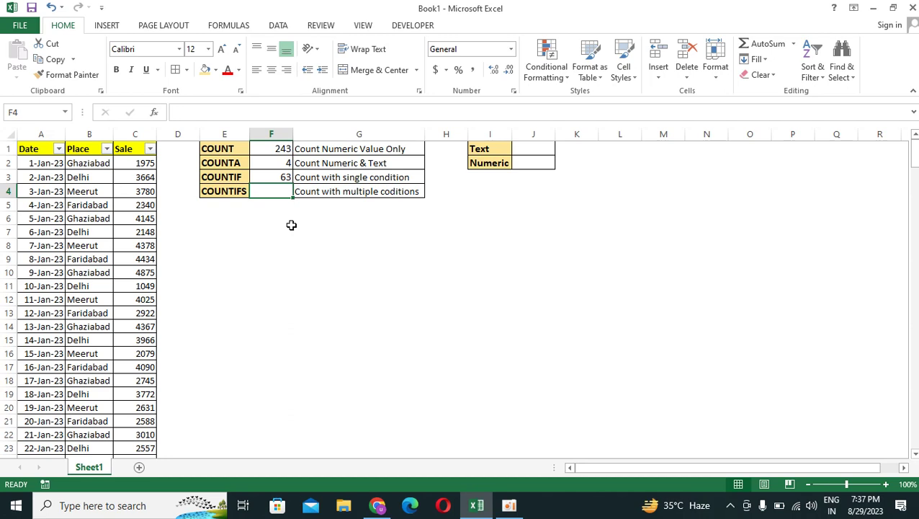
# Replace the Sale header in C1 with "status"
pyautogui.press('Left')
pyautogui.press('Left')
pyautogui.press('Left')
pyautogui.press('Up')
pyautogui.press('Up')
pyautogui.press('Up')
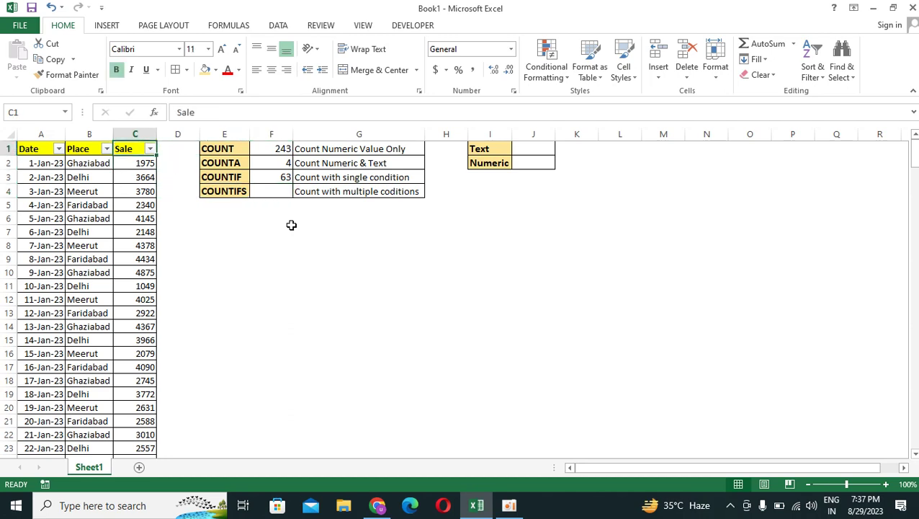
pyautogui.write('status')
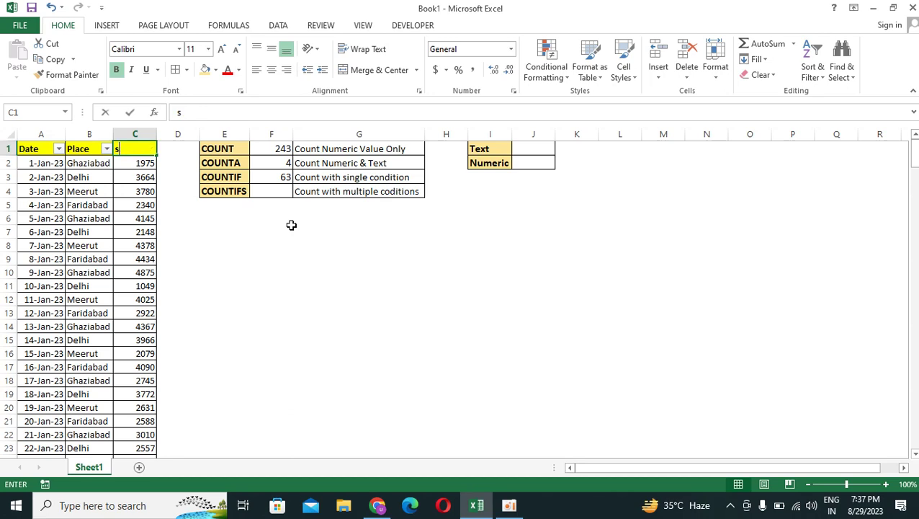
pyautogui.press('Return')
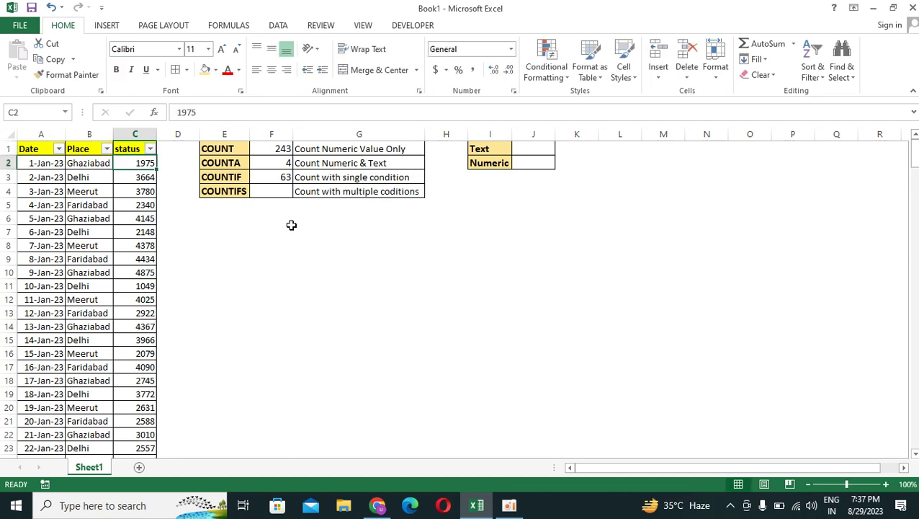
# Enter "pass" in C2 and "fail" in C3 as the first status values
pyautogui.write('pass')
pyautogui.press('Return')
pyautogui.write('fail')
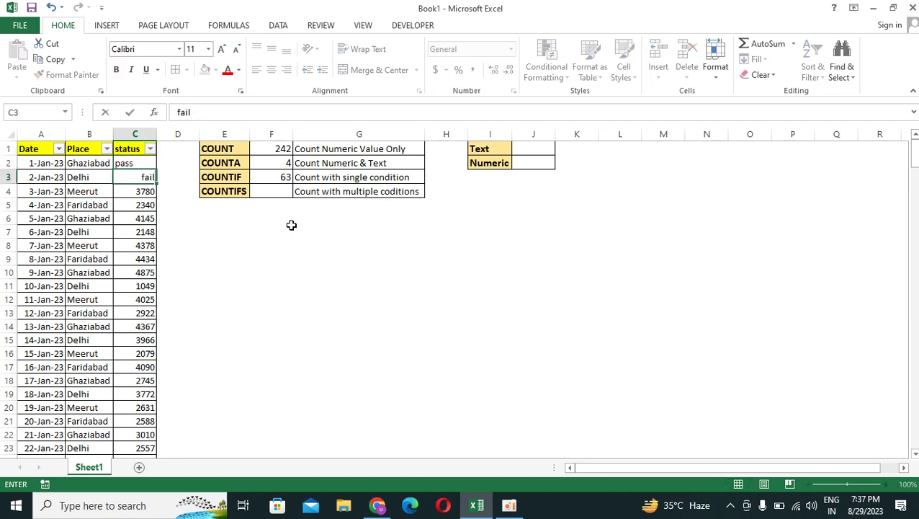
pyautogui.press('Return')
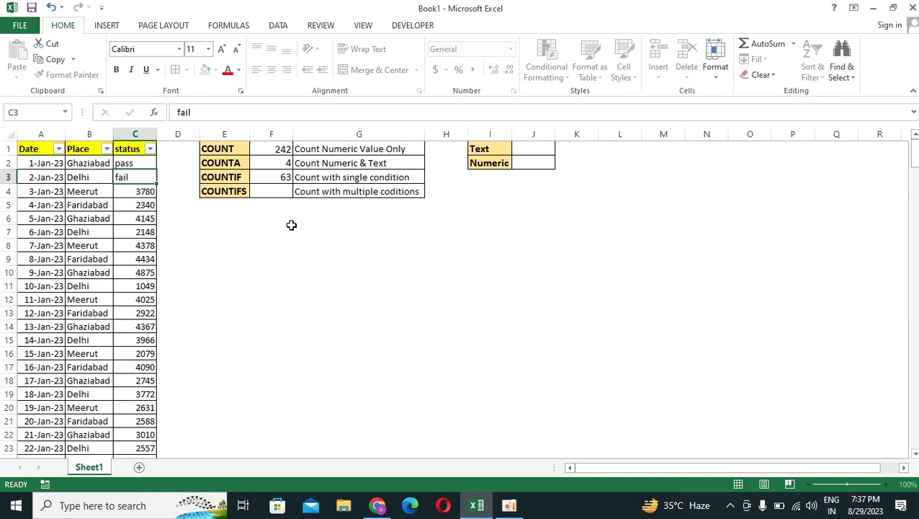
# Copy the pass and fail entries in C2:C3
pyautogui.press('Up')
pyautogui.press('Up')
pyautogui.hotkey('shift', 'Down')
pyautogui.hotkey('ctrl', 'c')
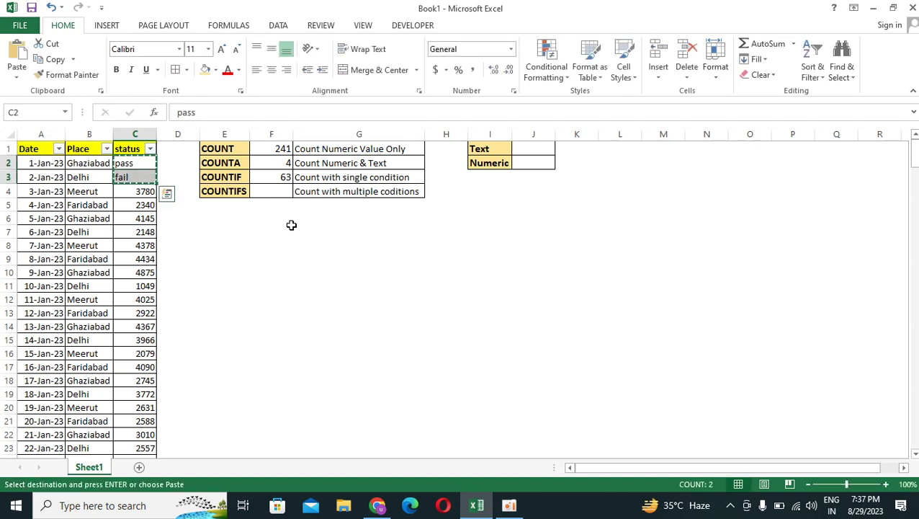
# Try to paste the copied pass/fail pair over the whole status column, and undo the paste
pyautogui.hotkey('ctrl', 'shift', 'Down')
pyautogui.hotkey('ctrl', 'v')
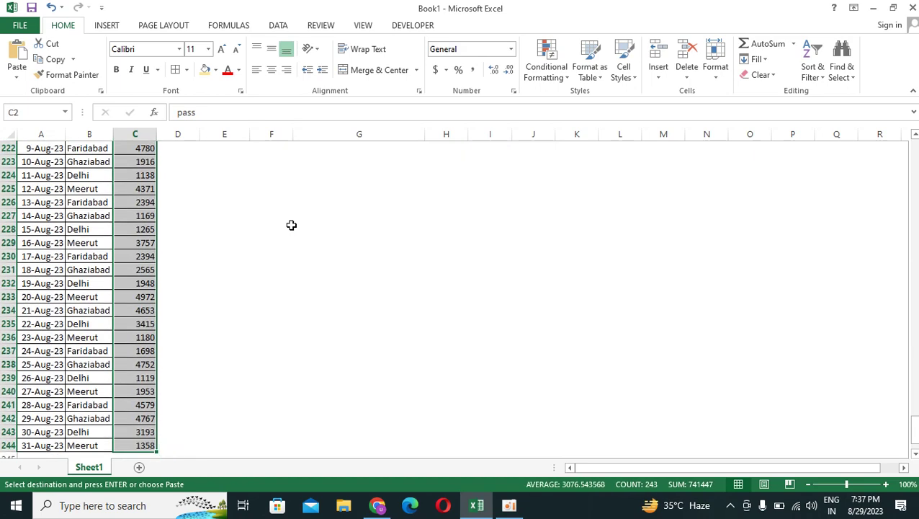
pyautogui.hotkey('ctrl', 'z')
# Paste the copied pass/fail pair into C4:C5
pyautogui.press('Down')
pyautogui.press('Down')
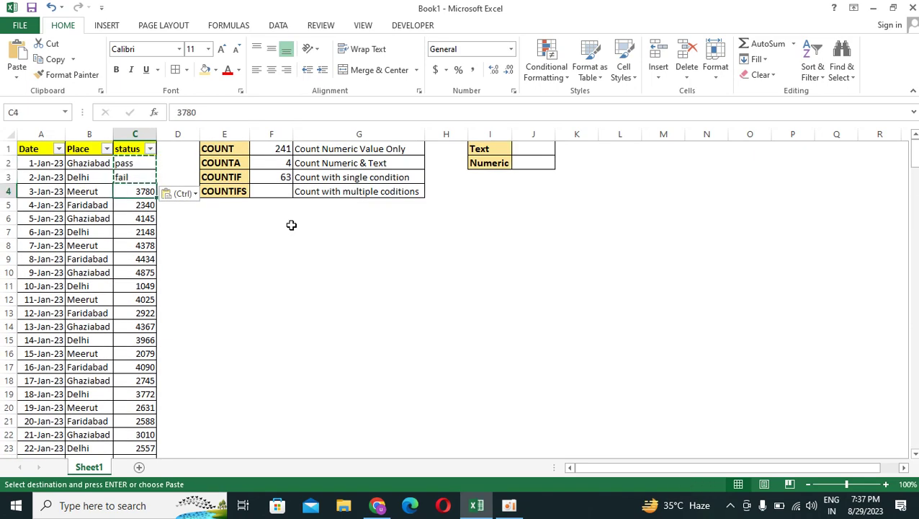
pyautogui.hotkey('shift', 'Down')
pyautogui.hotkey('ctrl', 'shift', 'Down')
pyautogui.hotkey('ctrl', 'v')
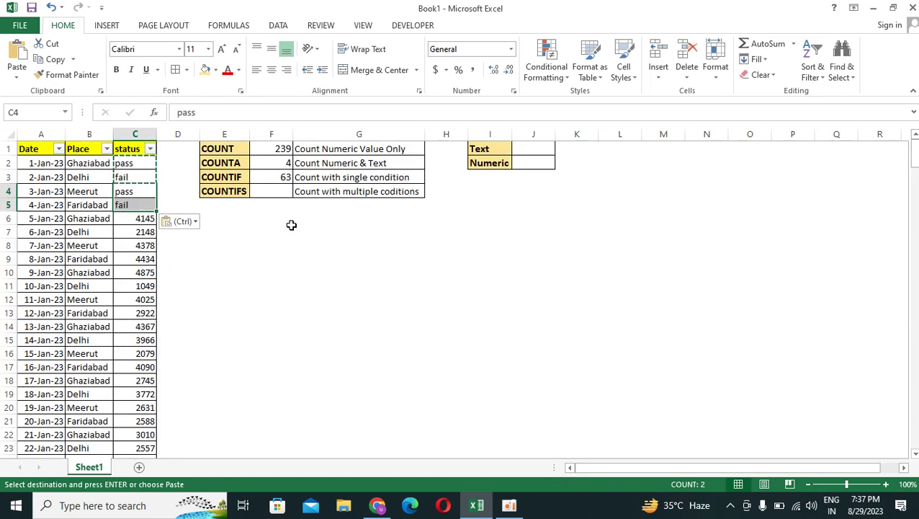
# Fill the alternating pass/fail pattern down the status column to C244, leaving the cells below the data empty
pyautogui.moveTo(156, 211); pyautogui.dragTo(153, 400)
pyautogui.click(153, 402)
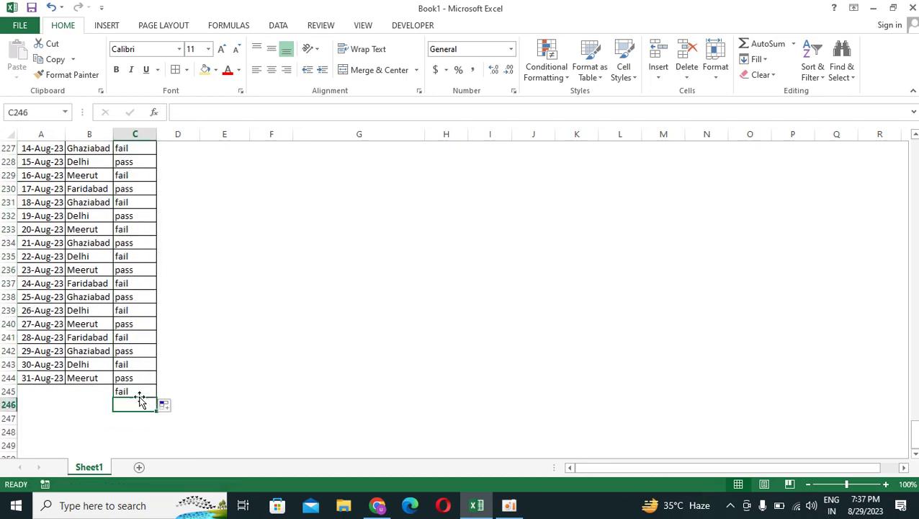
pyautogui.click(137, 388)
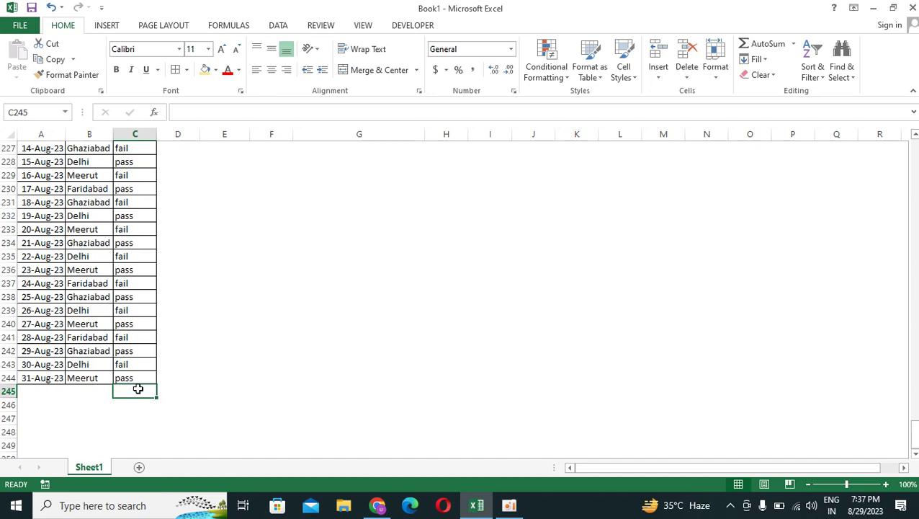
pyautogui.press('Up')
pyautogui.hotkey('ctrl', 'Up')
pyautogui.press('Right')
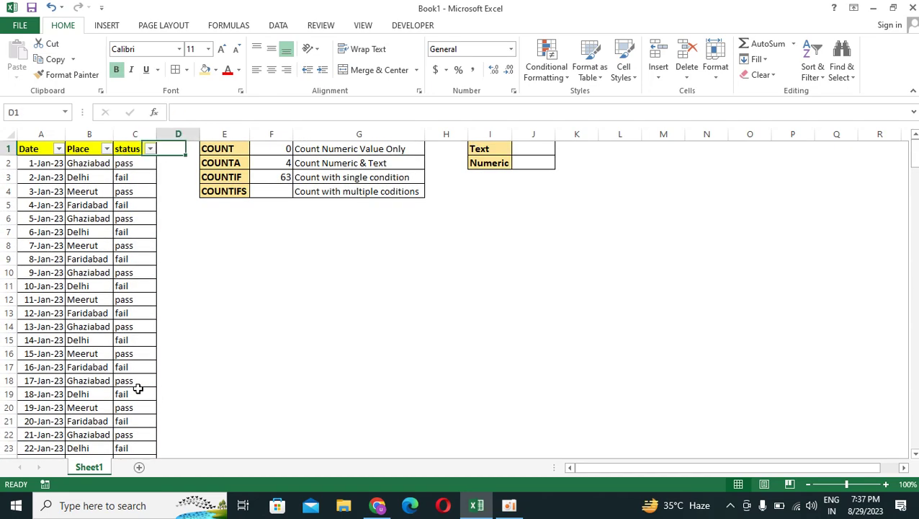
pyautogui.press('Right')
pyautogui.press('Right')
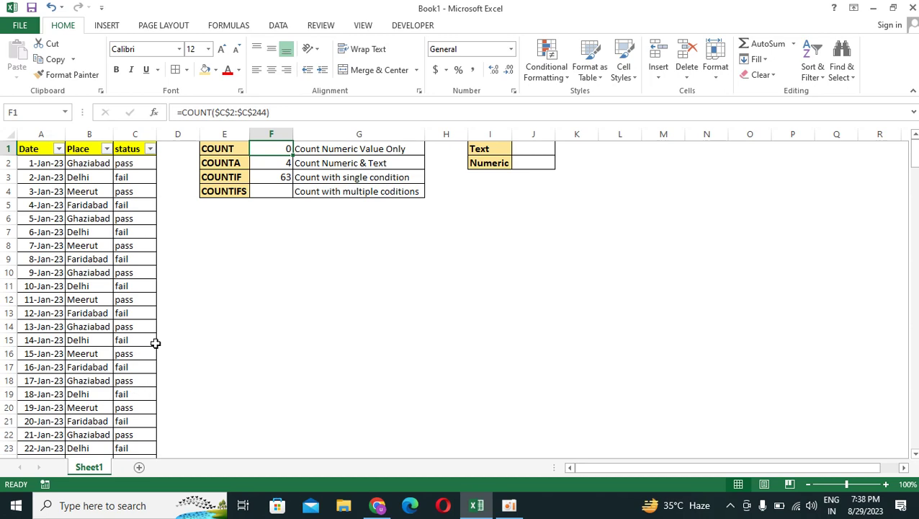
# Enter the note "Delhi + Pass" in H4 beside the COUNTIFS description
pyautogui.click(268, 191)
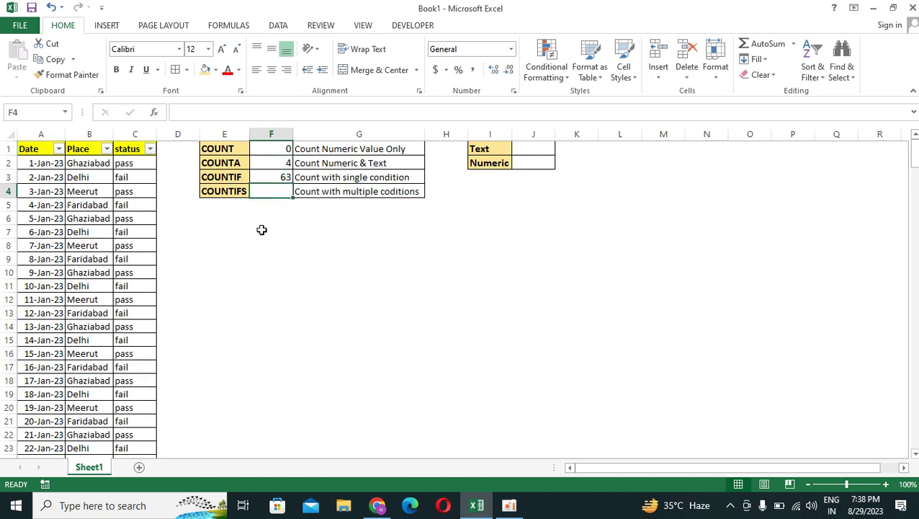
pyautogui.press('Right')
pyautogui.press('Right')
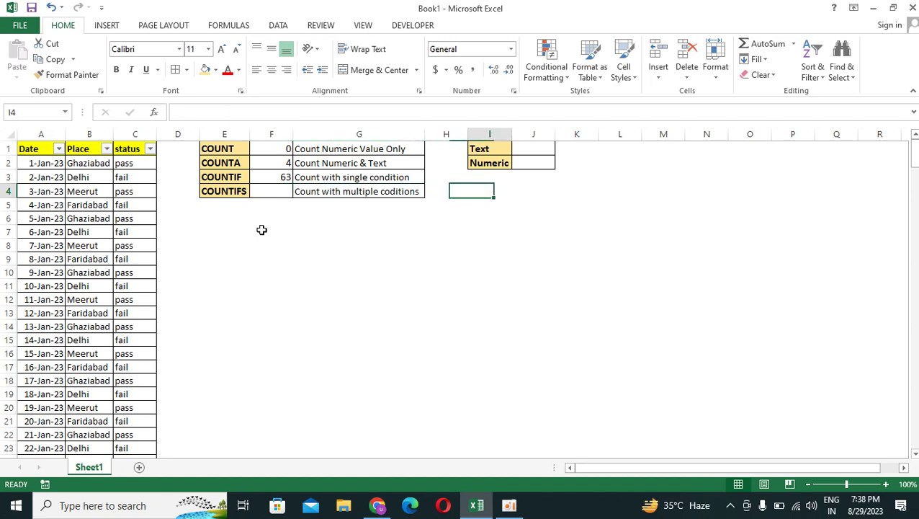
pyautogui.press('Right')
pyautogui.press('Left')
pyautogui.write('Dek')
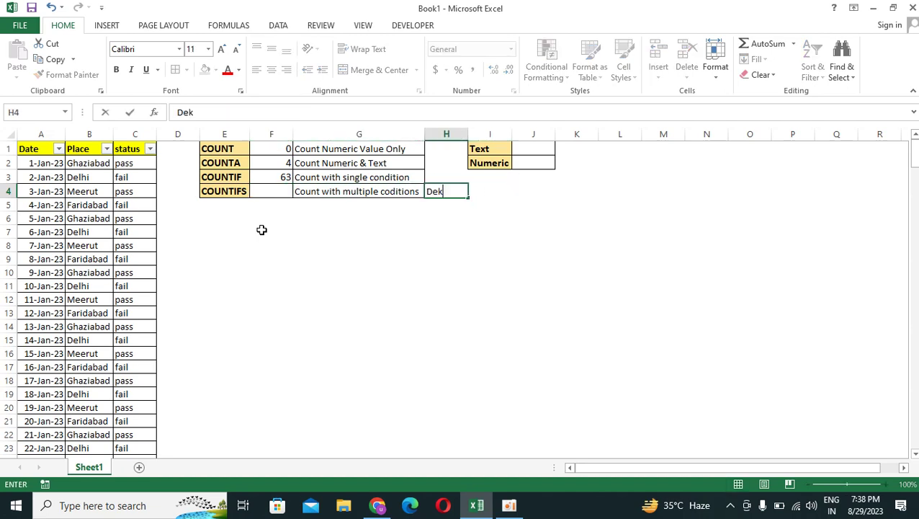
pyautogui.press('BackSpace')
pyautogui.write('lhi + Pass')
pyautogui.press('Return')
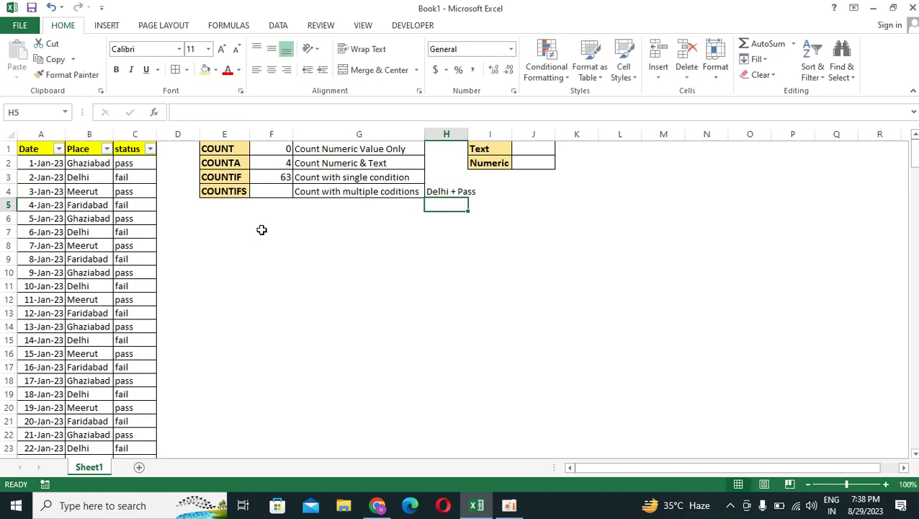